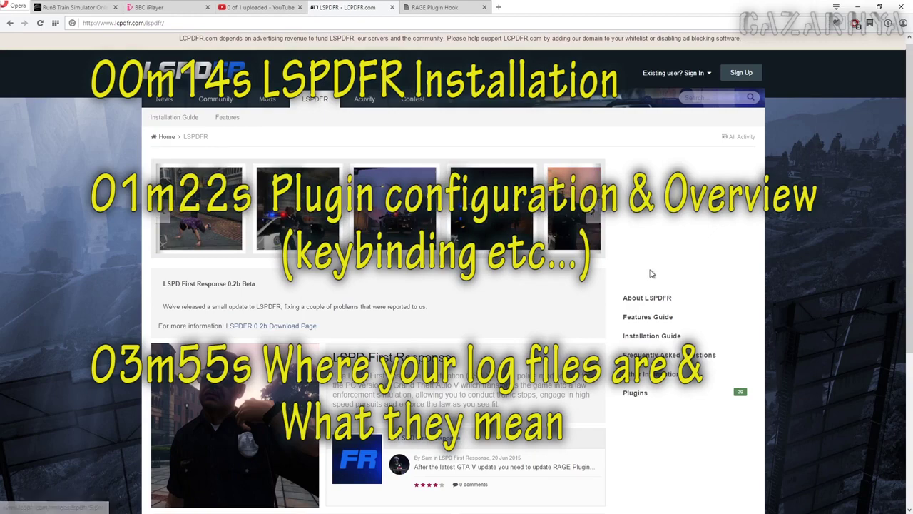
# Step: Examine the lspdfr02b (1).rar contents for the Grand Theft Auto V folder, including RAGEPluginHook.exe, by selecting all files
pyautogui.scroll(-2, 853, 263)
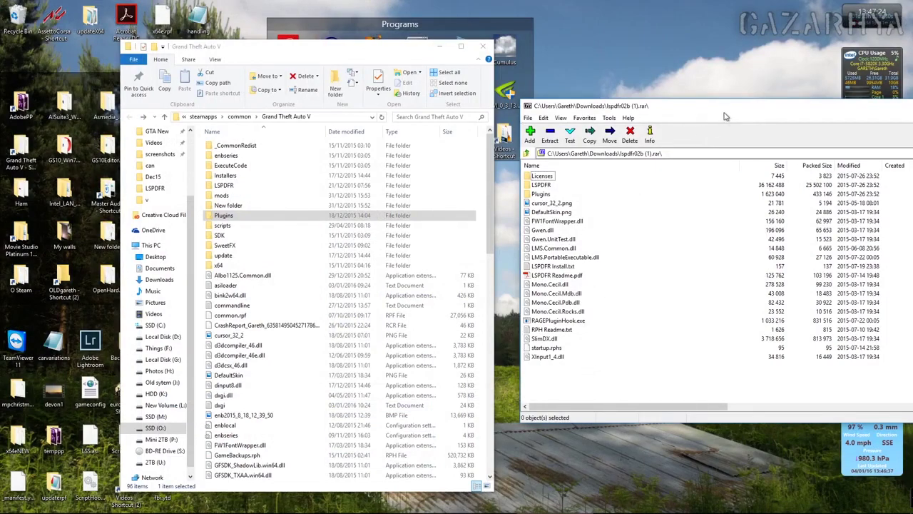
pyautogui.moveTo(727, 114); pyautogui.dragTo(722, 96)
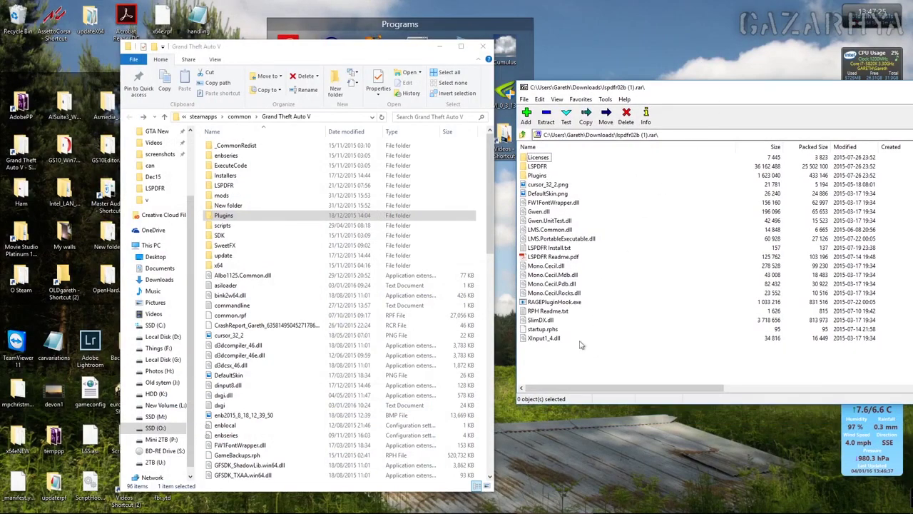
pyautogui.moveTo(557, 367); pyautogui.dragTo(530, 157)
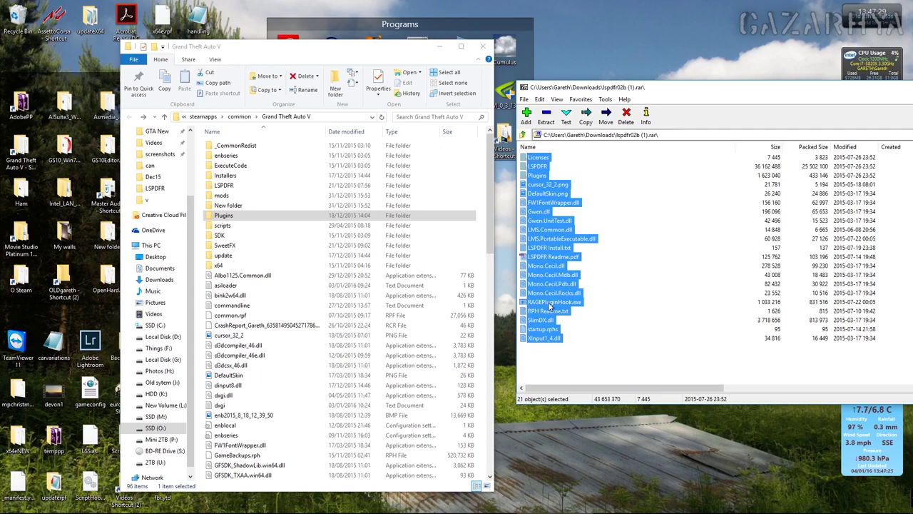
pyautogui.click(528, 304)
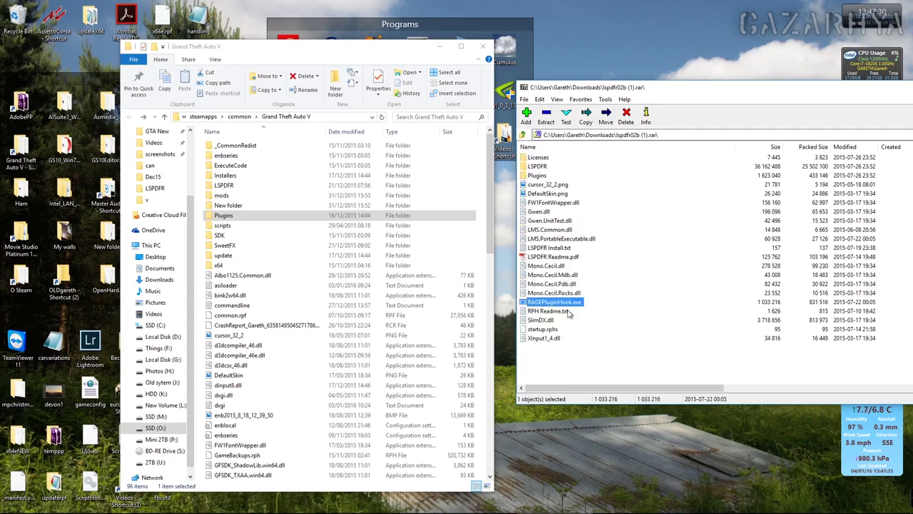
pyautogui.click(579, 357)
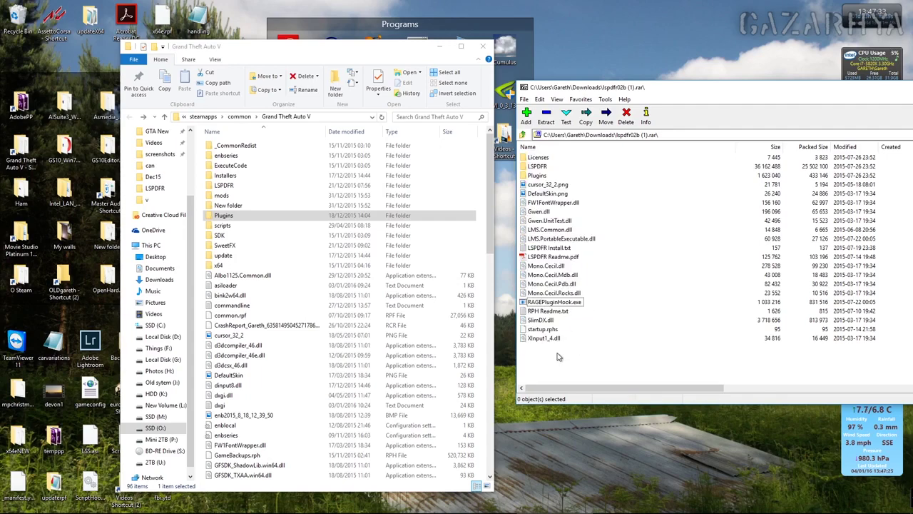
pyautogui.moveTo(536, 347); pyautogui.dragTo(534, 154)
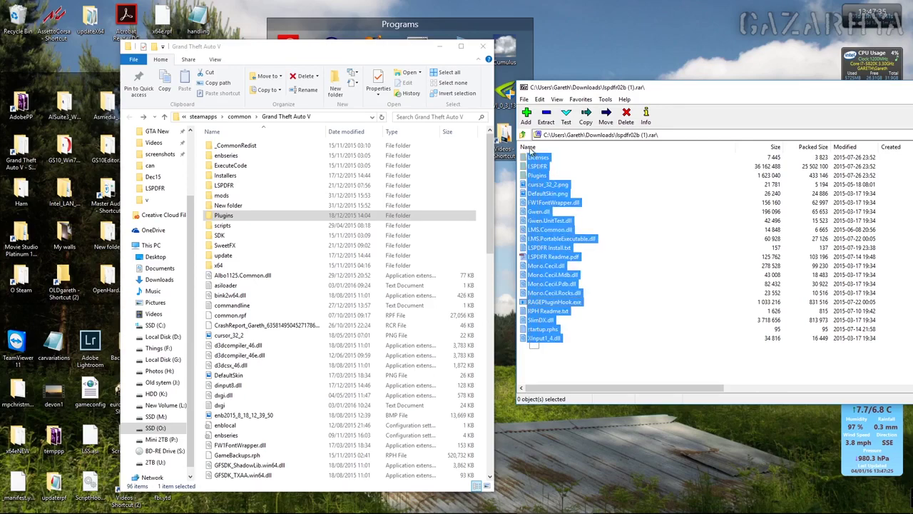
pyautogui.moveTo(547, 191)
pyautogui.mouseDown()
pyautogui.moveTo(284, 214)
pyautogui.moveTo(553, 201)
pyautogui.mouseUp()
pyautogui.moveTo(728, 91); pyautogui.dragTo(614, 115)
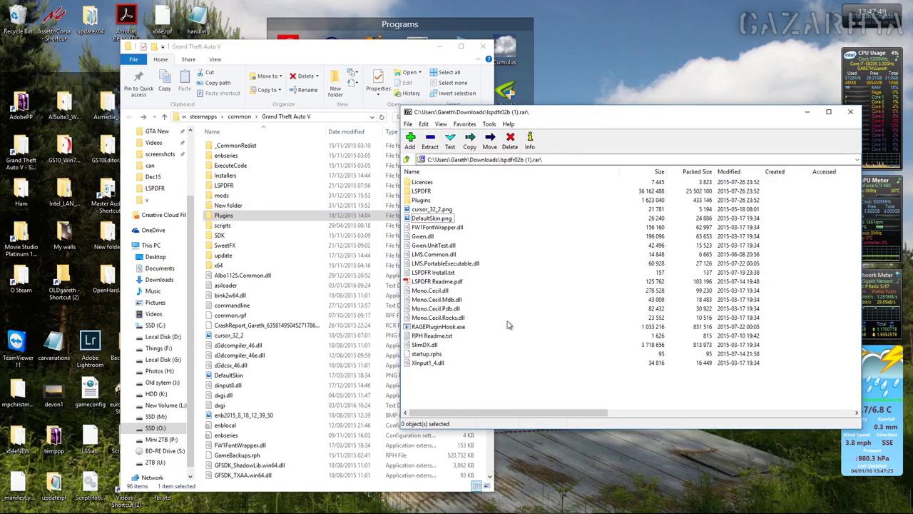
# Step: Switch to the browser and open the RAGE Plugin Hook page
pyautogui.moveTo(314, 508)
pyautogui.click(278, 508)
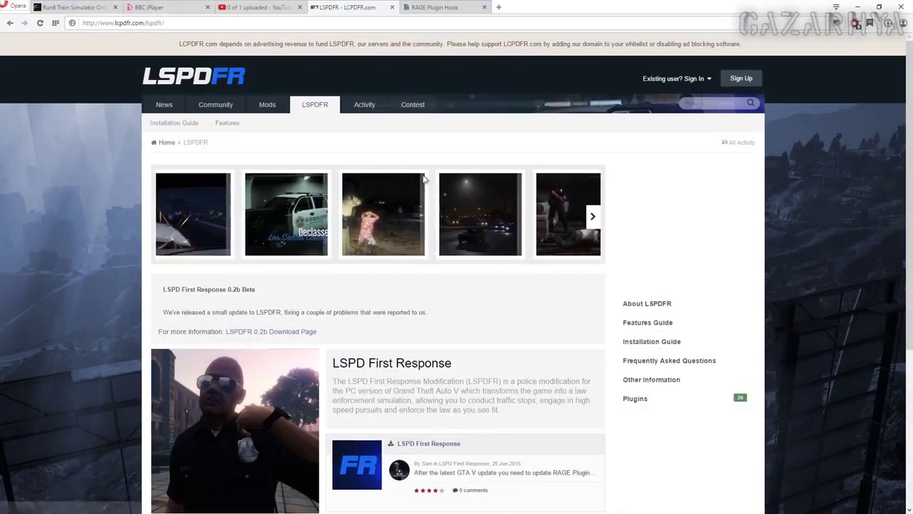
pyautogui.click(448, 7)
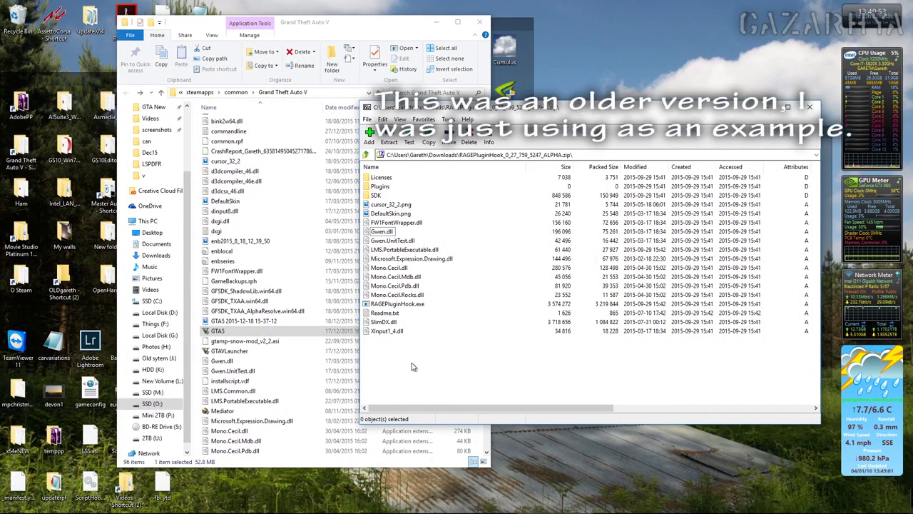
# Step: Copy RAGEPluginHook.exe from the RAGEPluginHook_0_27_759_5247_ALPHA.zip archive into the Grand Theft Auto V folder, replacing the existing file, and close the archive
pyautogui.moveTo(404, 365); pyautogui.dragTo(412, 194)
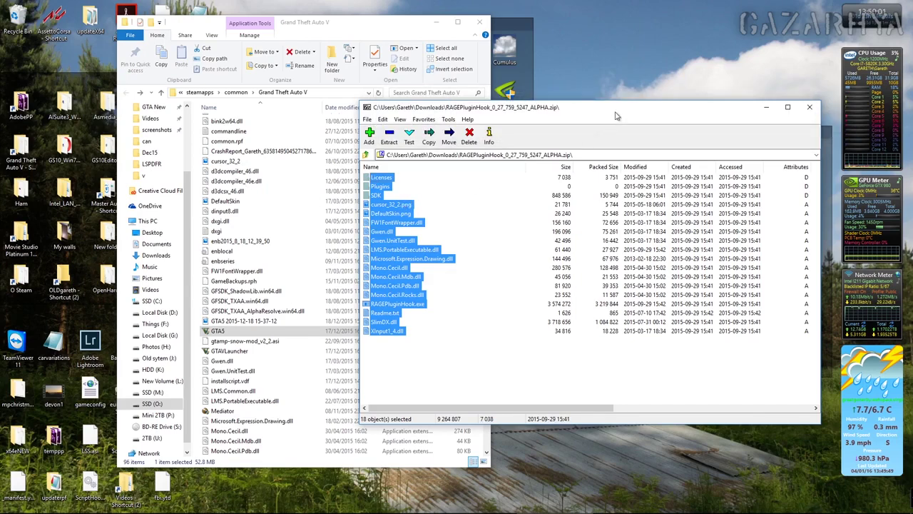
pyautogui.moveTo(618, 115); pyautogui.dragTo(644, 132)
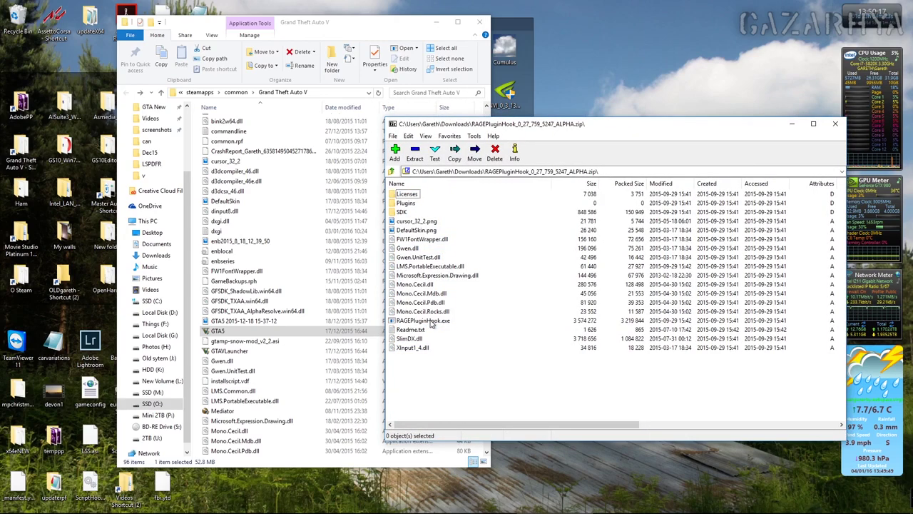
pyautogui.moveTo(431, 322); pyautogui.dragTo(261, 272)
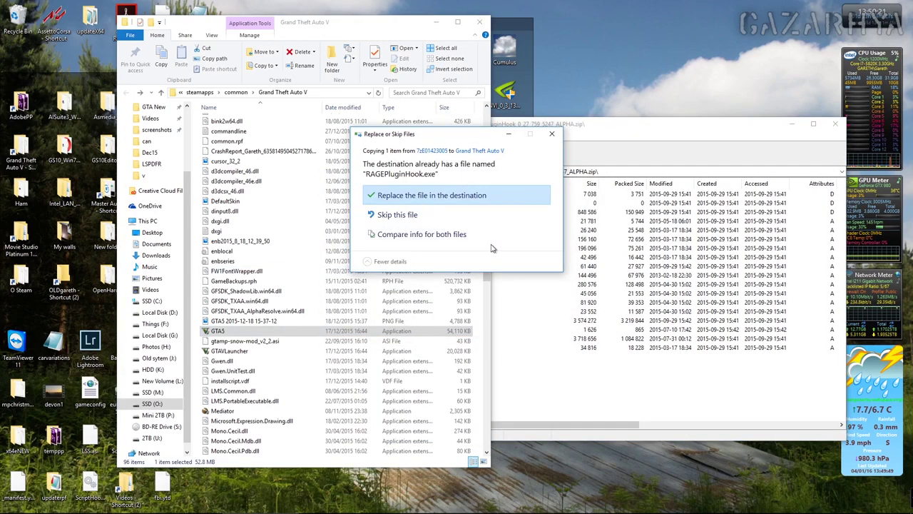
pyautogui.click(418, 197)
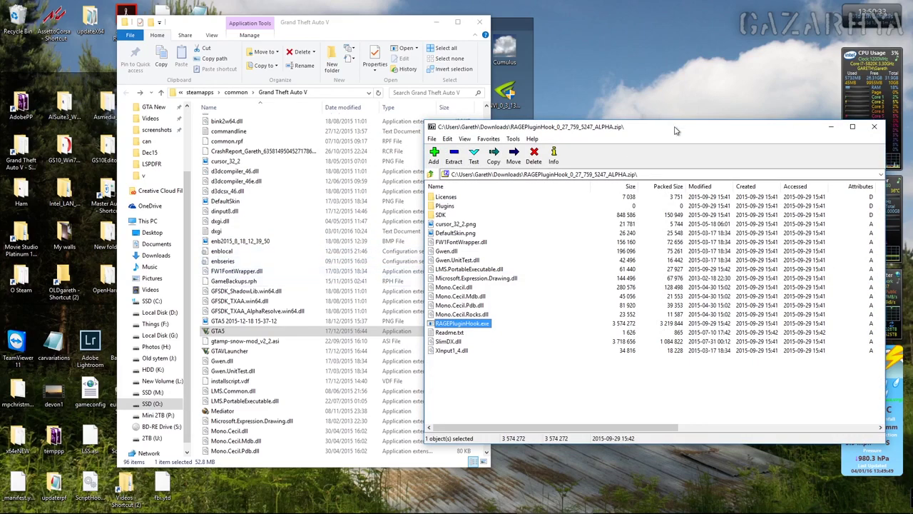
pyautogui.click(874, 127)
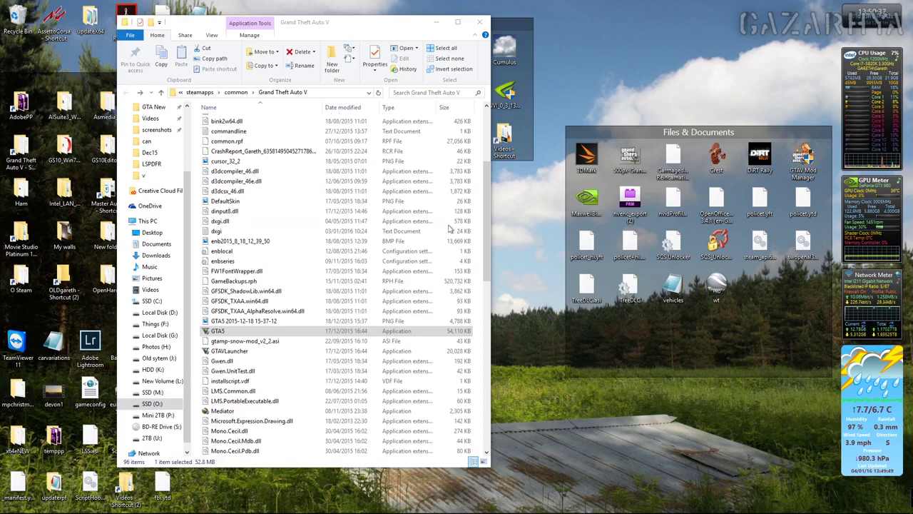
# Step: Look inside the LSPDFR folder of the Grand Theft Auto V directory and return to the game folder
pyautogui.scroll(5, 363, 284)
pyautogui.click(221, 191)
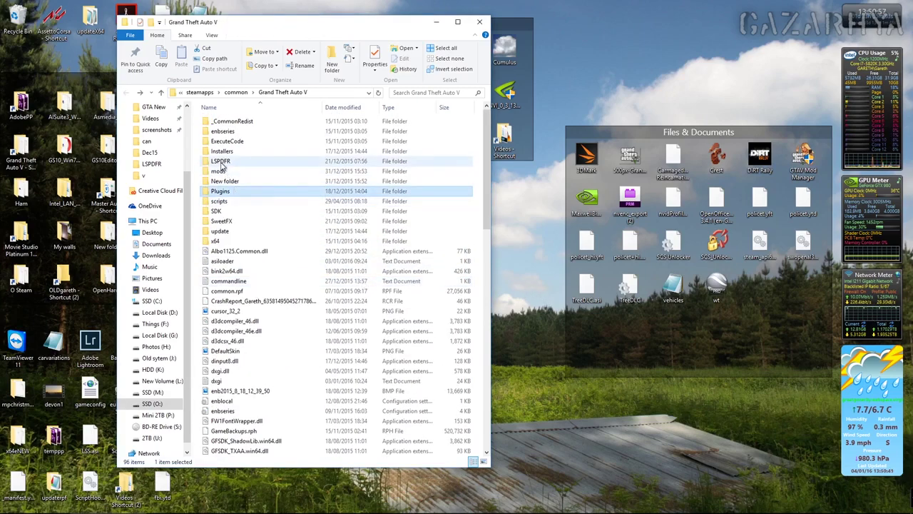
pyautogui.doubleClick(221, 161)
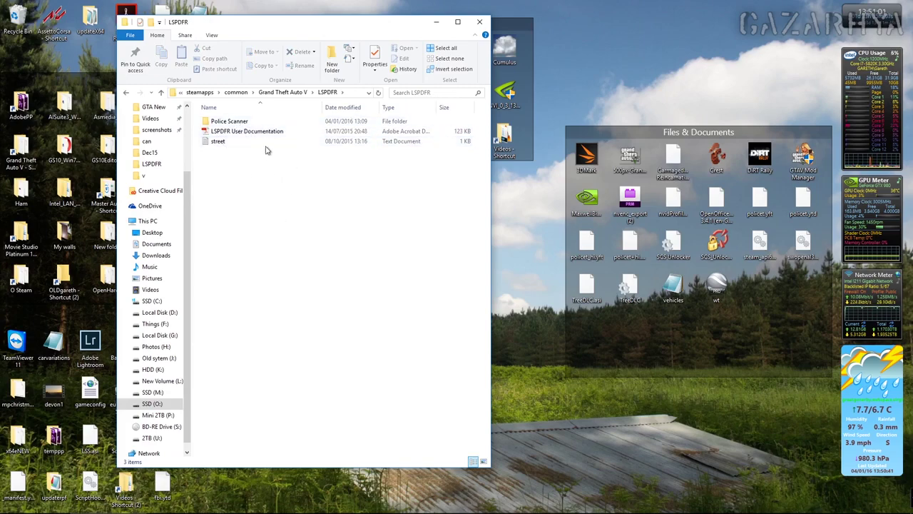
pyautogui.press('BackSpace')
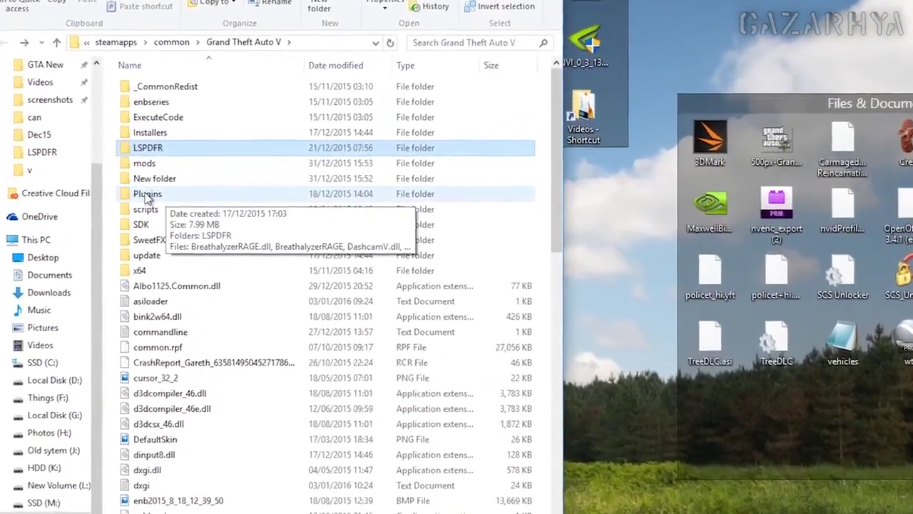
# Step: Open the Plugins folder and examine its plugin DLL and configuration files
pyautogui.doubleClick(207, 193)
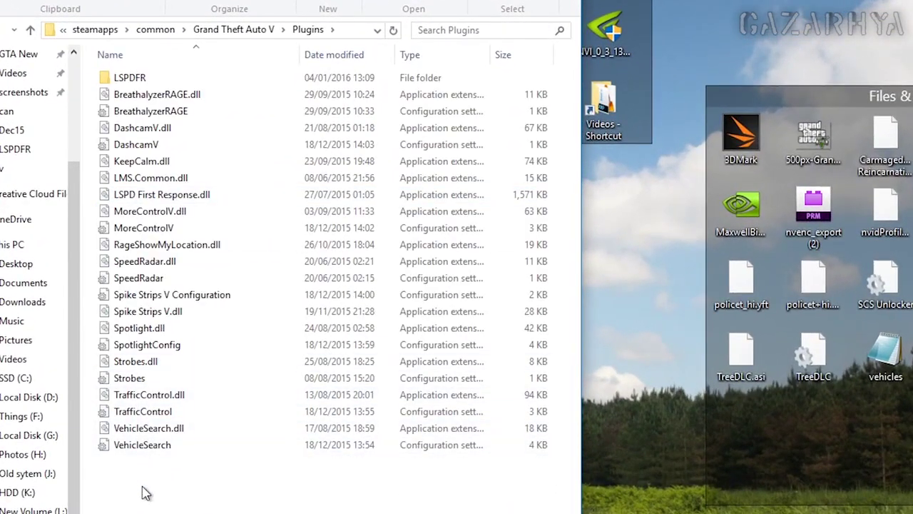
pyautogui.moveTo(141, 488); pyautogui.dragTo(143, 98)
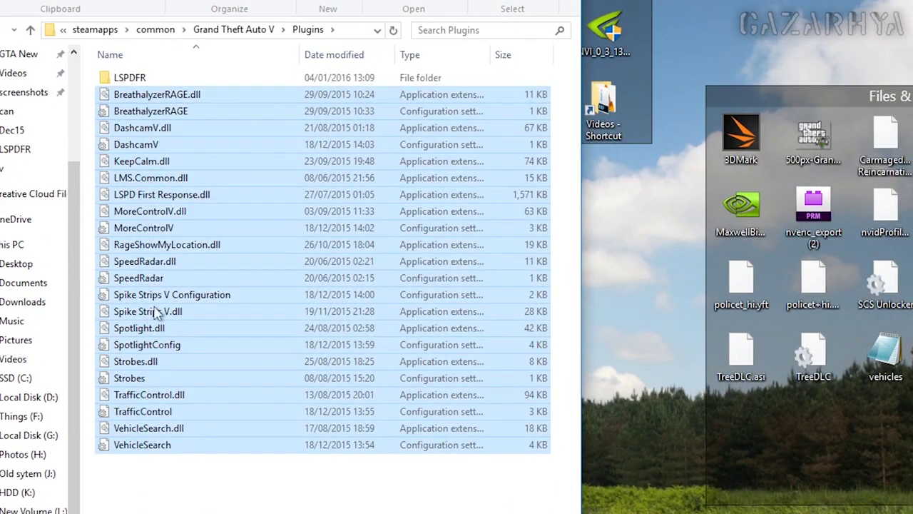
pyautogui.click(196, 502)
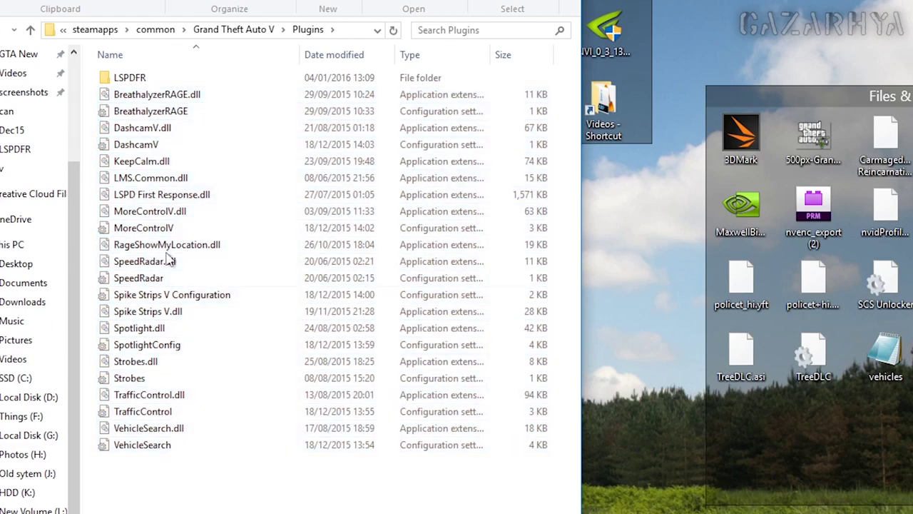
# Step: Open the LSPDFR subfolder inside Plugins and examine the callout and police plugin files it holds
pyautogui.doubleClick(130, 80)
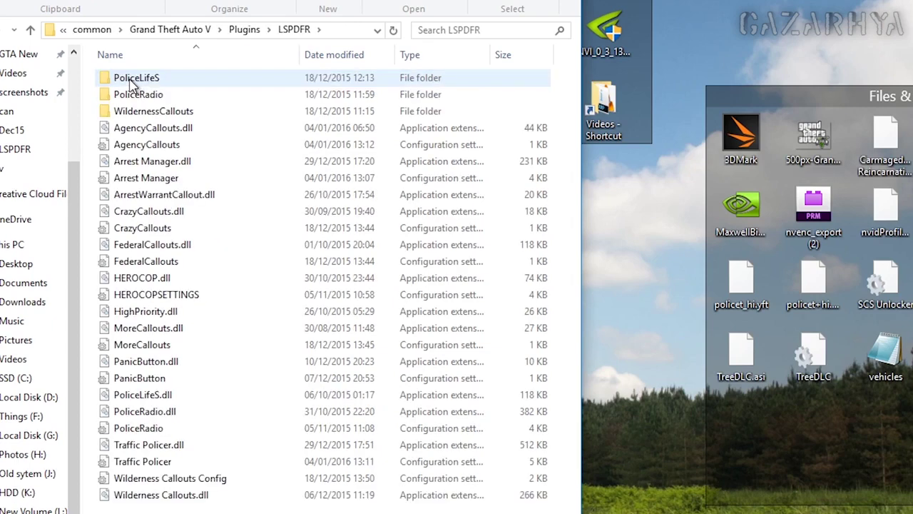
pyautogui.moveTo(158, 508); pyautogui.dragTo(152, 135)
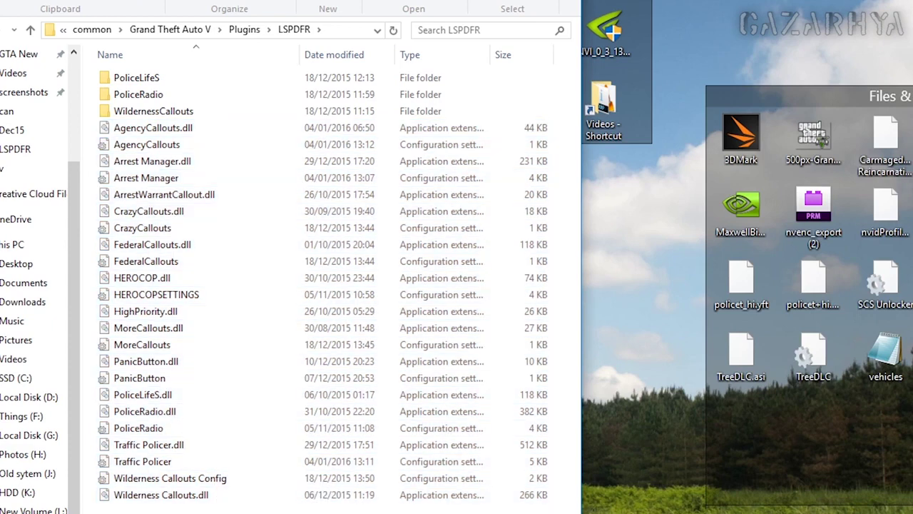
pyautogui.moveTo(129, 508); pyautogui.dragTo(130, 122)
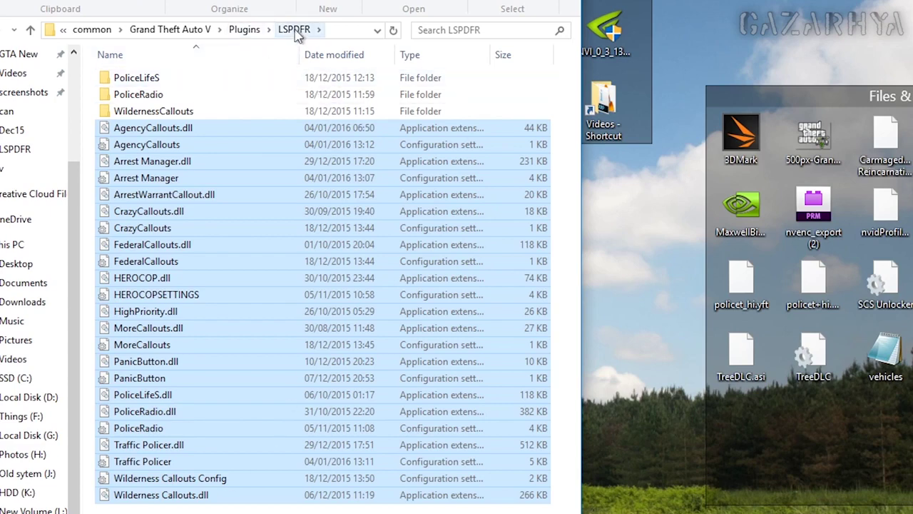
pyautogui.click(214, 428)
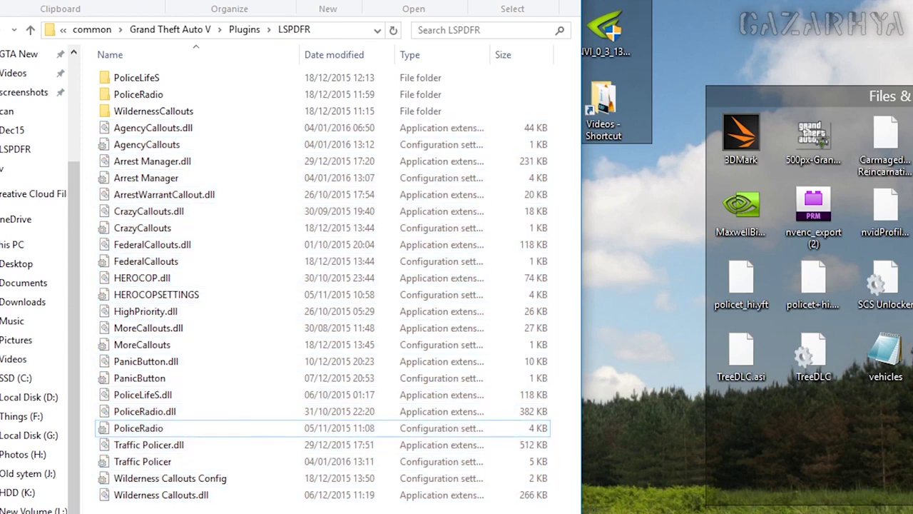
pyautogui.moveTo(146, 508); pyautogui.dragTo(142, 136)
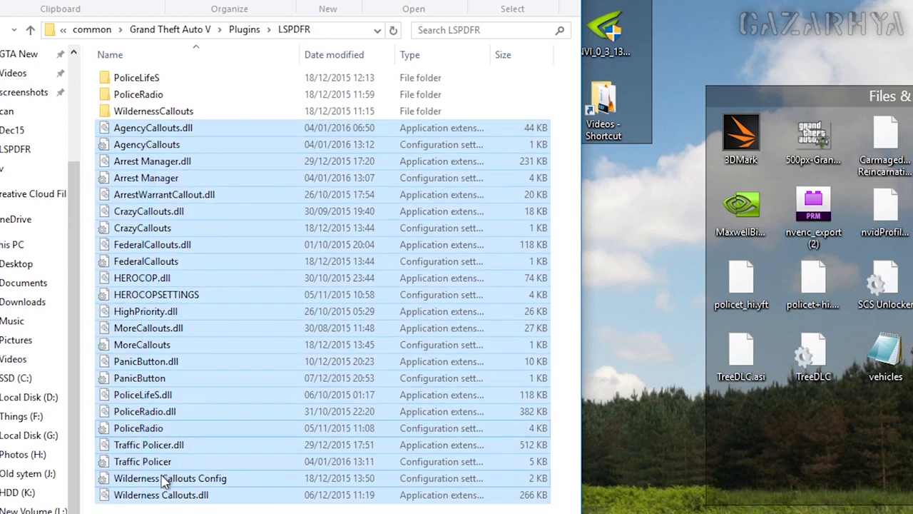
pyautogui.click(146, 508)
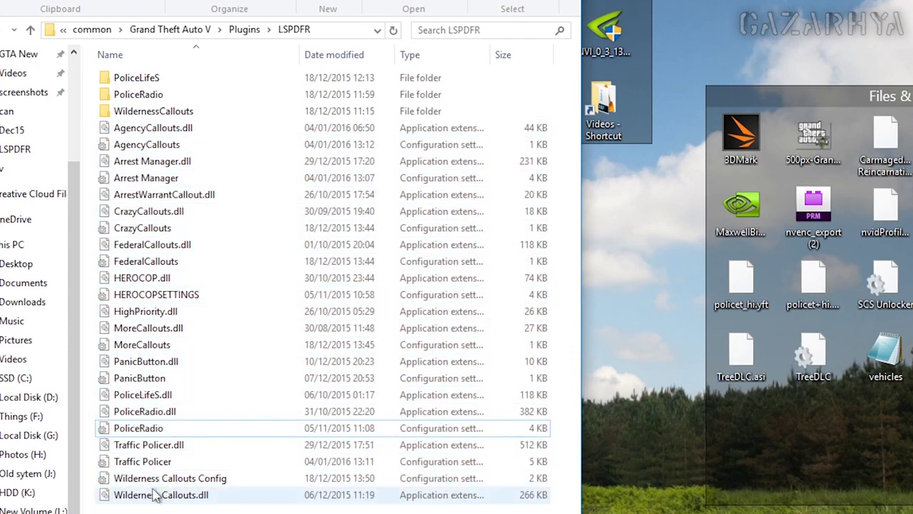
# Step: Widen the Type column in the maximized folder window and open the PoliceRadio configuration settings file
pyautogui.click(142, 418)
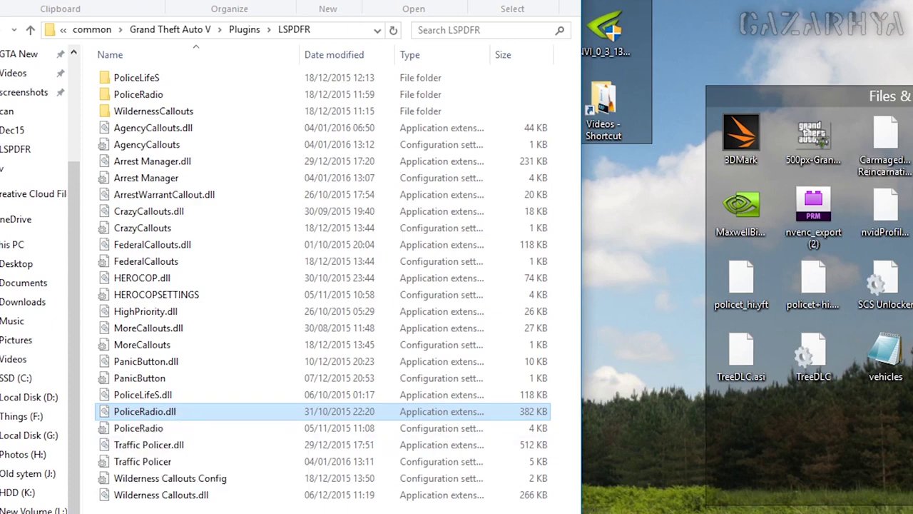
pyautogui.click(109, 431)
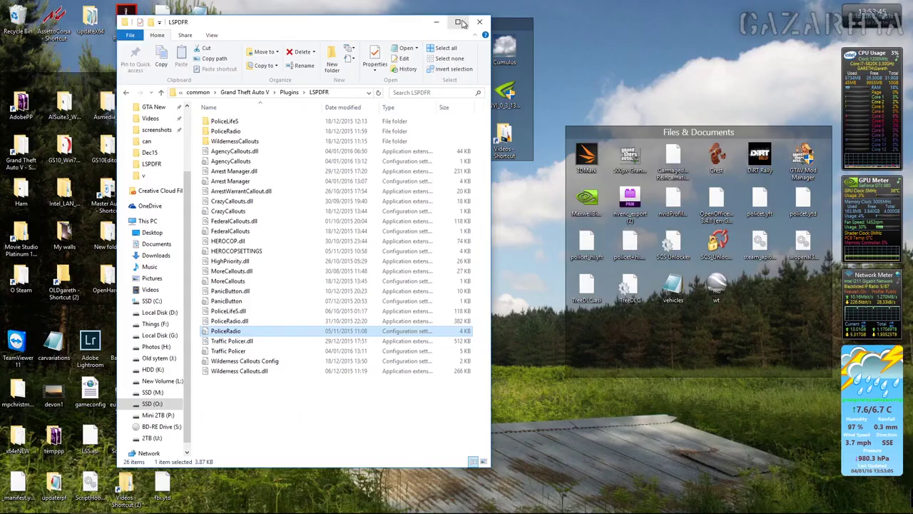
pyautogui.press('super+Up')
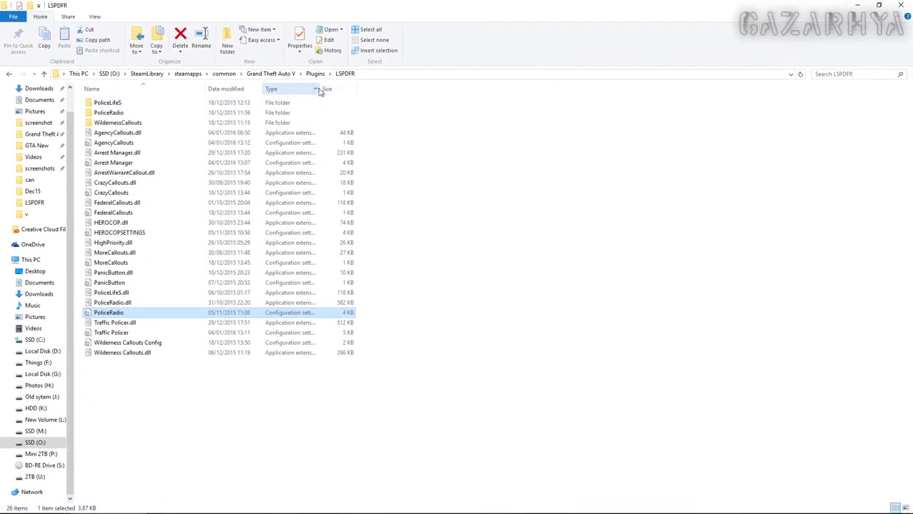
pyautogui.moveTo(319, 90); pyautogui.dragTo(445, 97)
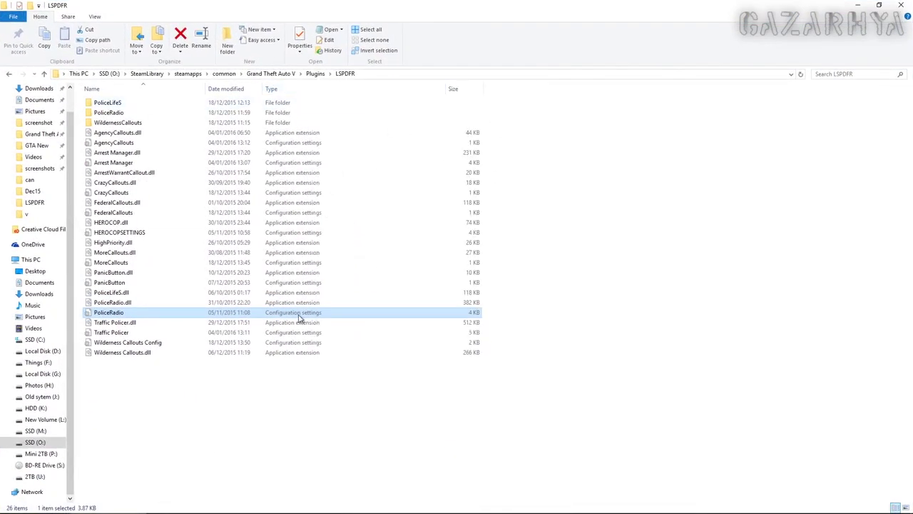
pyautogui.doubleClick(156, 315)
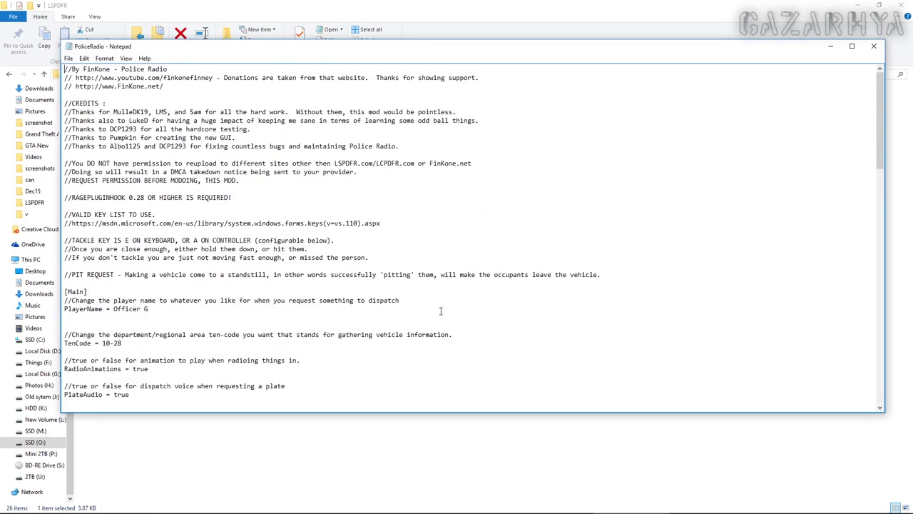
# Step: Review the [Main] settings in the PoliceRadio file, highlighting the PlayerName value and reading on to the backup unit options
pyautogui.scroll(-5, 400, 318)
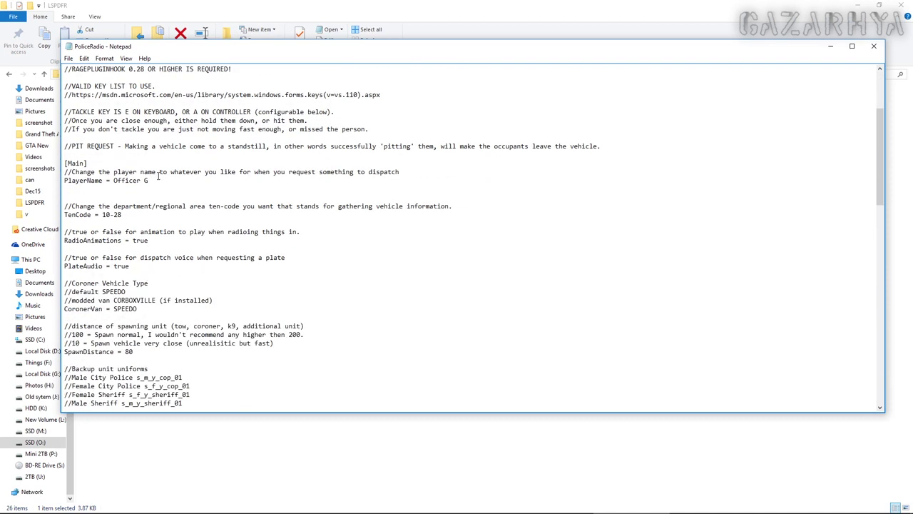
pyautogui.moveTo(156, 180); pyautogui.dragTo(51, 180)
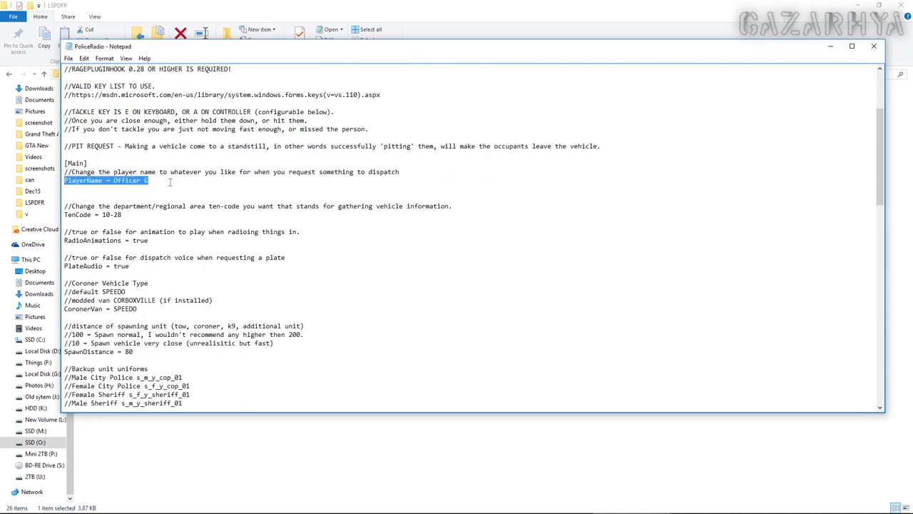
pyautogui.moveTo(169, 181); pyautogui.dragTo(114, 181)
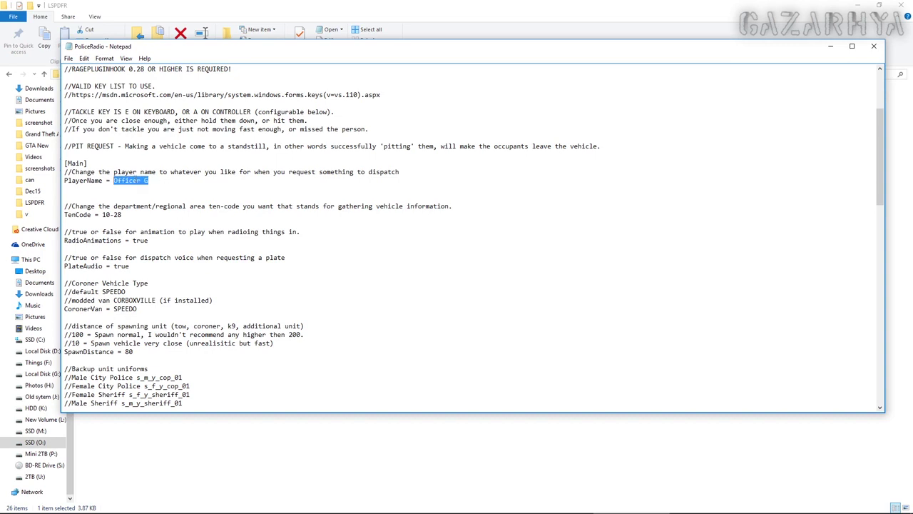
pyautogui.scroll(-5, 297, 296)
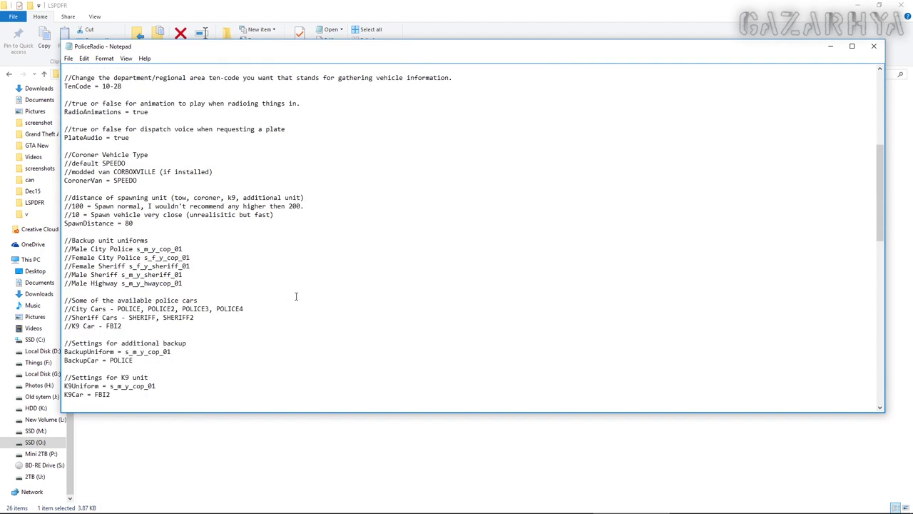
pyautogui.scroll(-1, 236, 278)
pyautogui.scroll(-1, 206, 273)
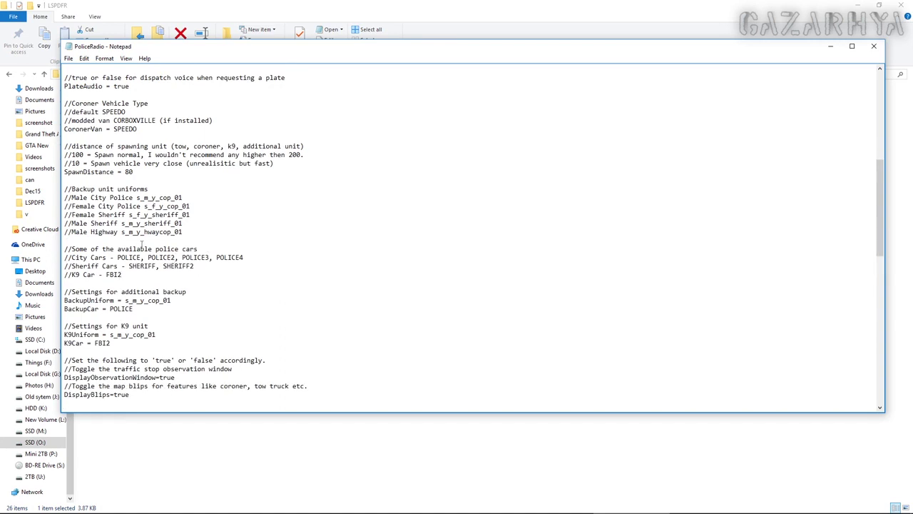
# Step: Examine the PoliceRadio keyboard and controller bindings, highlighting the TackleKey lines and the BarrierCombo value
pyautogui.scroll(-8, 150, 257)
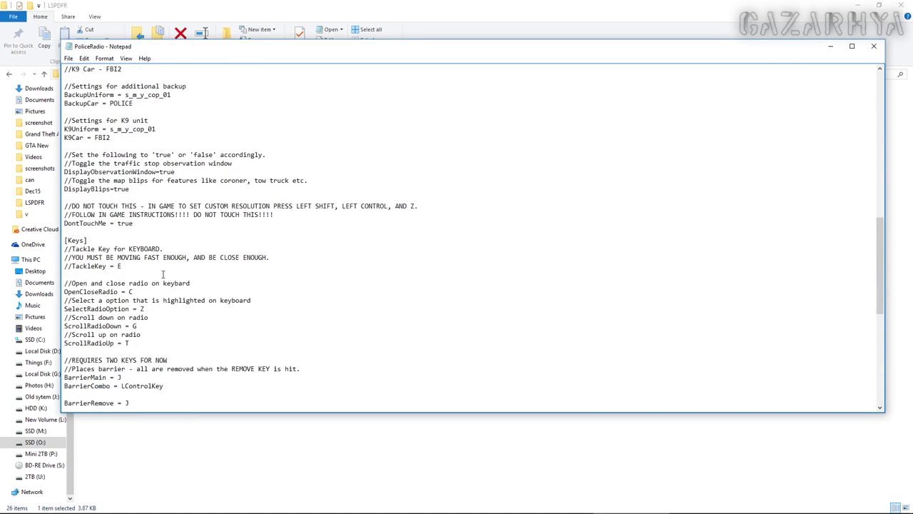
pyautogui.moveTo(132, 266); pyautogui.dragTo(74, 265)
pyautogui.click(64, 270)
pyautogui.moveTo(131, 266); pyautogui.dragTo(62, 249)
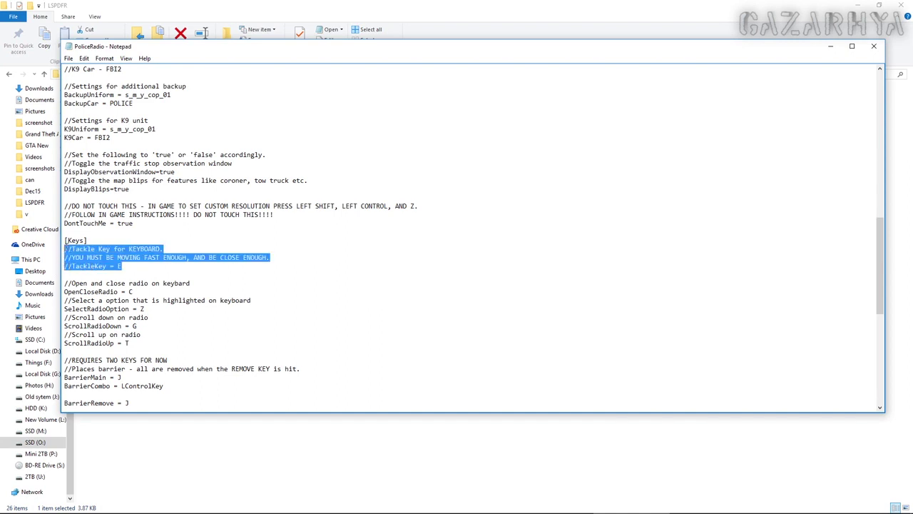
pyautogui.click(268, 277)
pyautogui.scroll(-3, 169, 258)
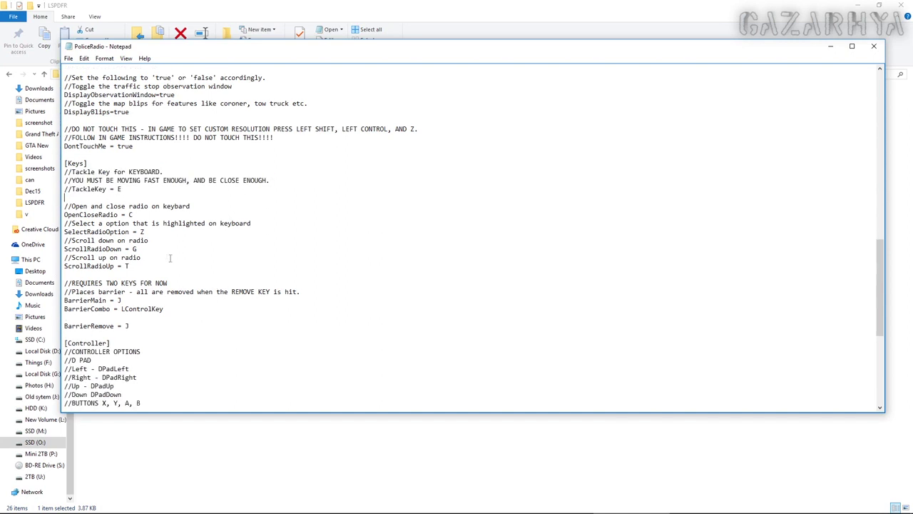
pyautogui.scroll(-2, 168, 289)
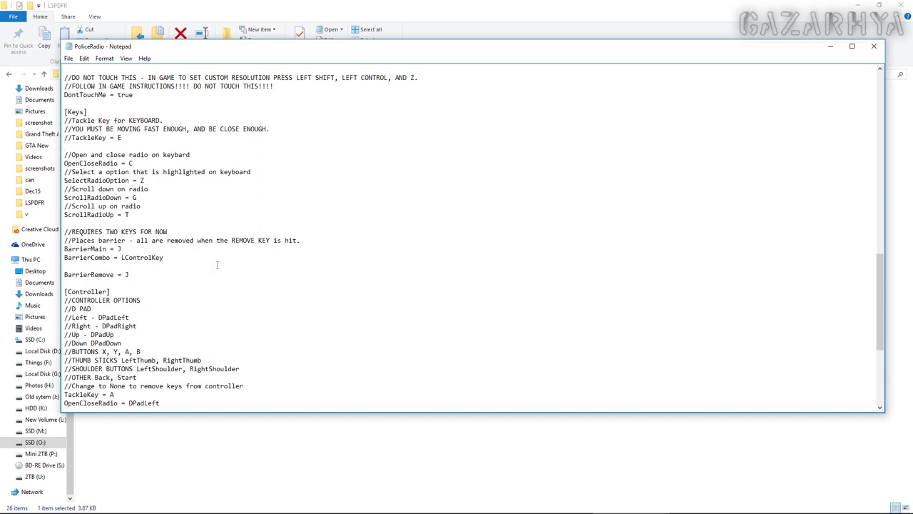
pyautogui.moveTo(178, 257); pyautogui.dragTo(122, 258)
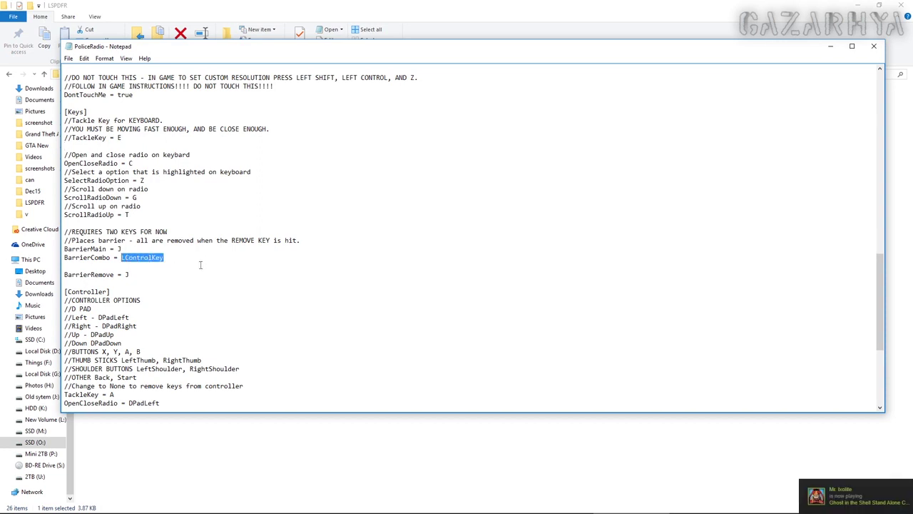
pyautogui.scroll(-5, 174, 289)
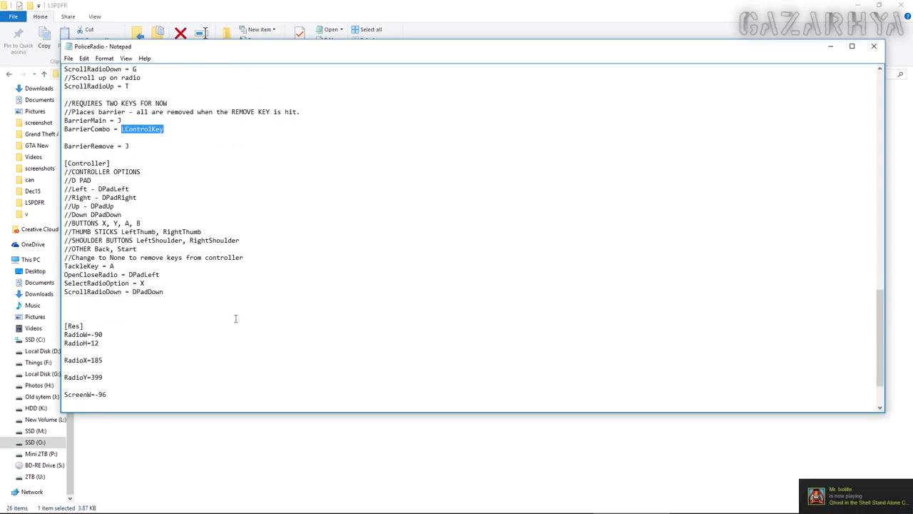
pyautogui.scroll(-1, 236, 318)
# Step: Go back over the PoliceRadio file from its beginning and highlight the block from the credits through the PlayerName line
pyautogui.hotkey('ctrl', 'Home')
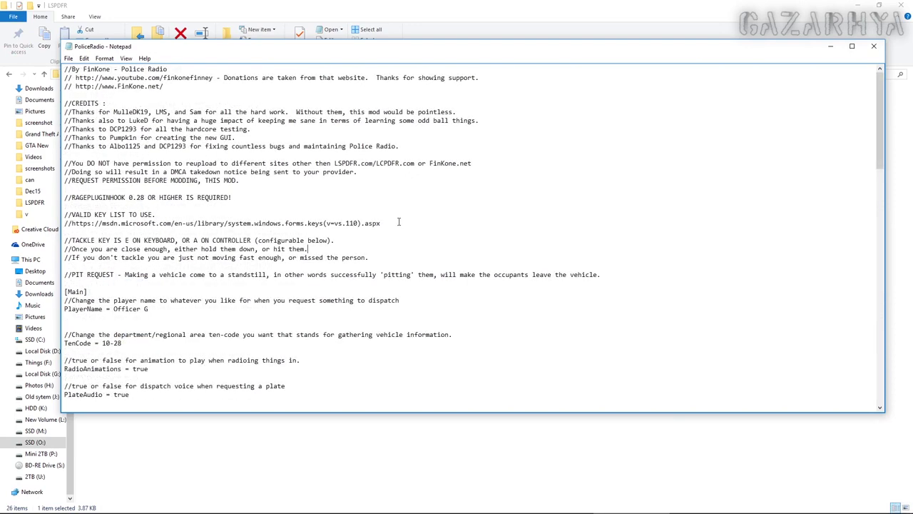
pyautogui.scroll(-13, 401, 225)
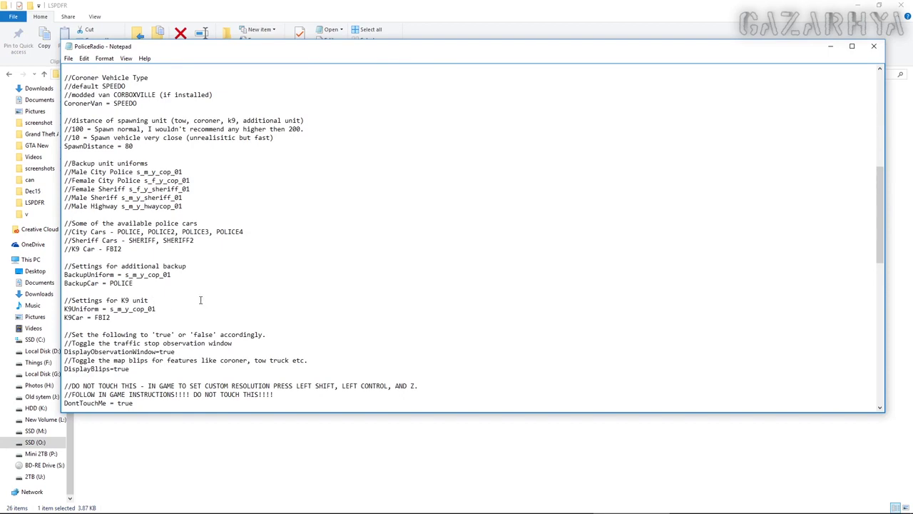
pyautogui.scroll(13, 200, 300)
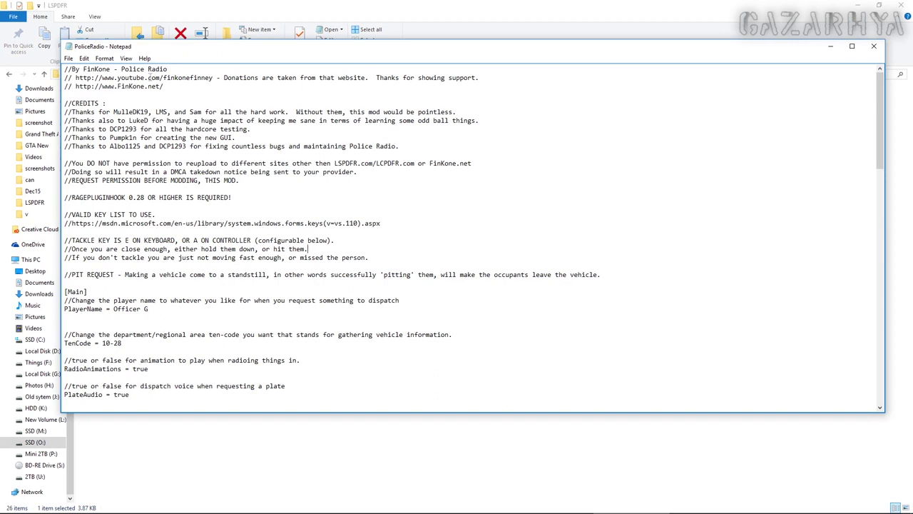
pyautogui.moveTo(112, 93); pyautogui.dragTo(403, 309)
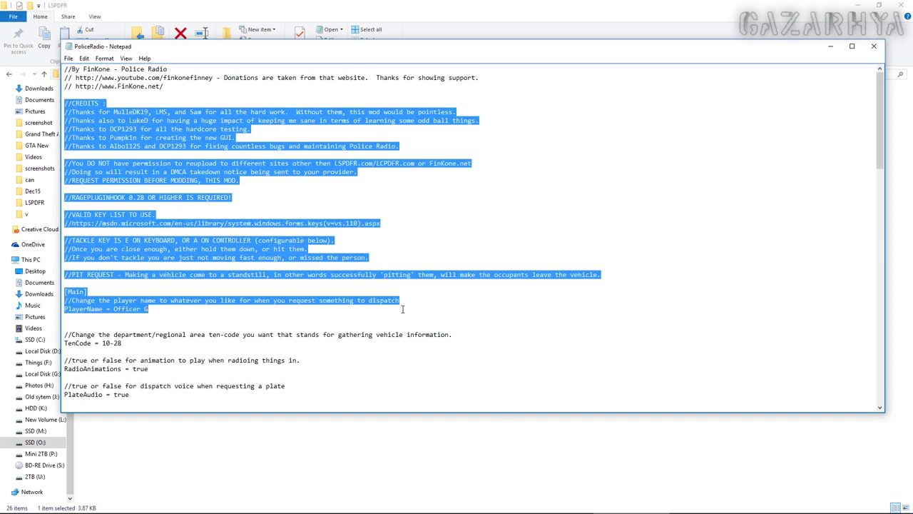
pyautogui.click(444, 219)
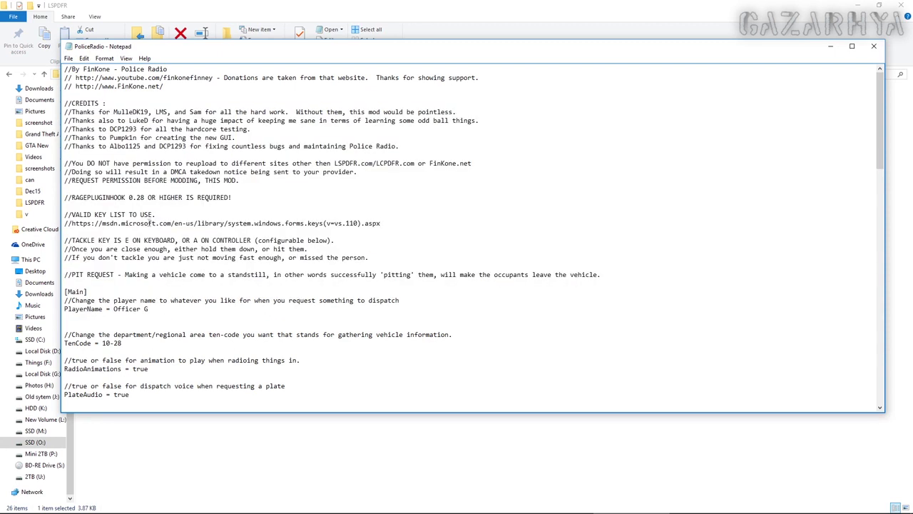
# Step: Highlight the Microsoft link under the valid key list heading in the PoliceRadio file and bring up its context options
pyautogui.moveTo(156, 214); pyautogui.dragTo(72, 214)
pyautogui.moveTo(383, 223); pyautogui.dragTo(72, 223)
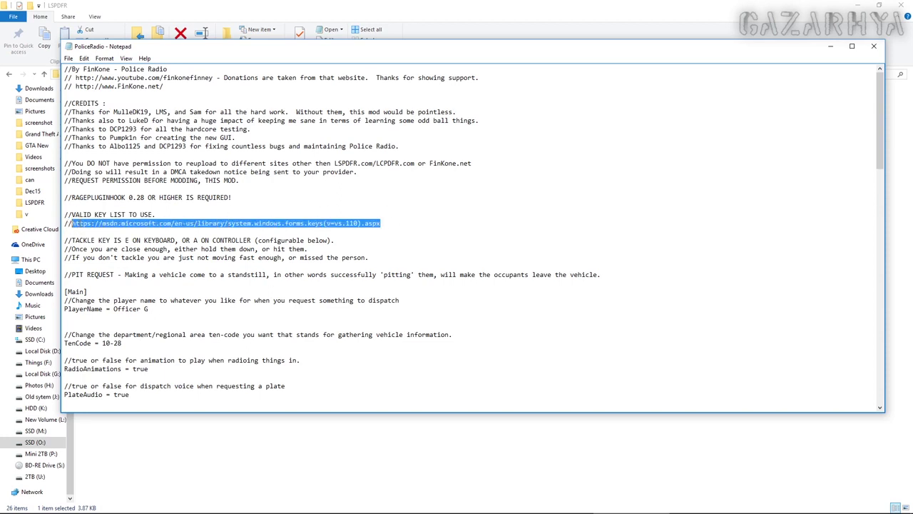
pyautogui.rightClick(81, 226)
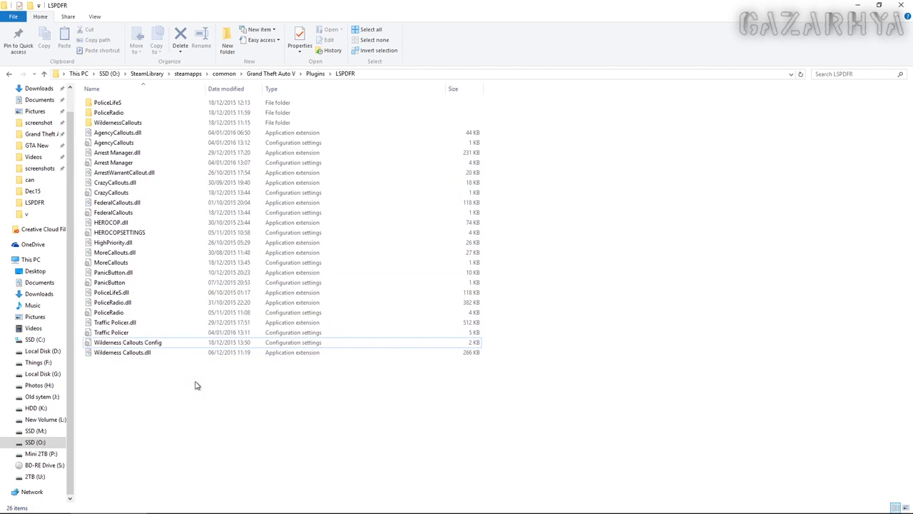
# Step: Return from the LSPDFR plugins subfolder to the Grand Theft Auto V folder and locate the asiloader text file
pyautogui.press('BackSpace')
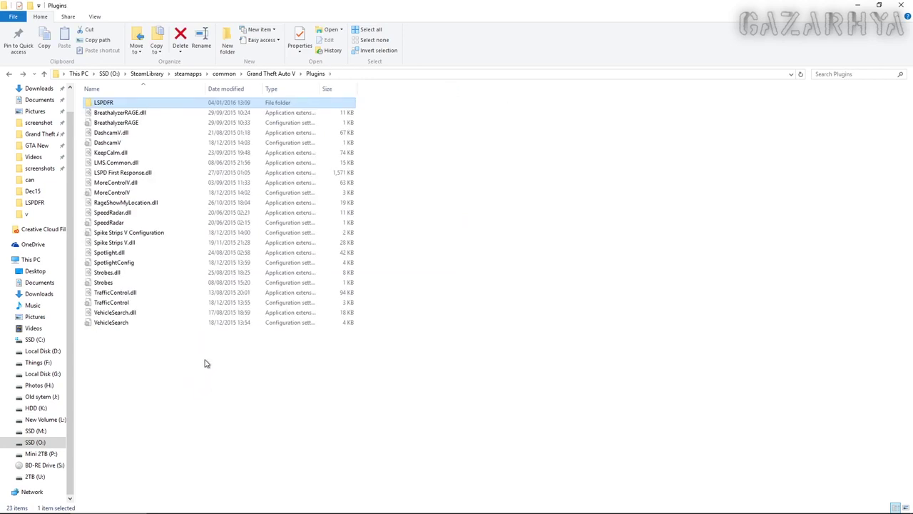
pyautogui.press('BackSpace')
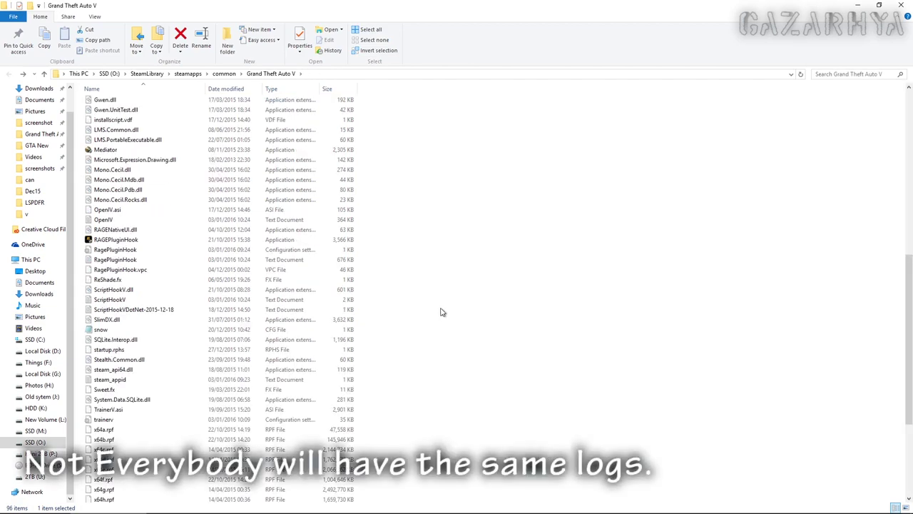
pyautogui.scroll(5, 444, 314)
pyautogui.scroll(2, 444, 313)
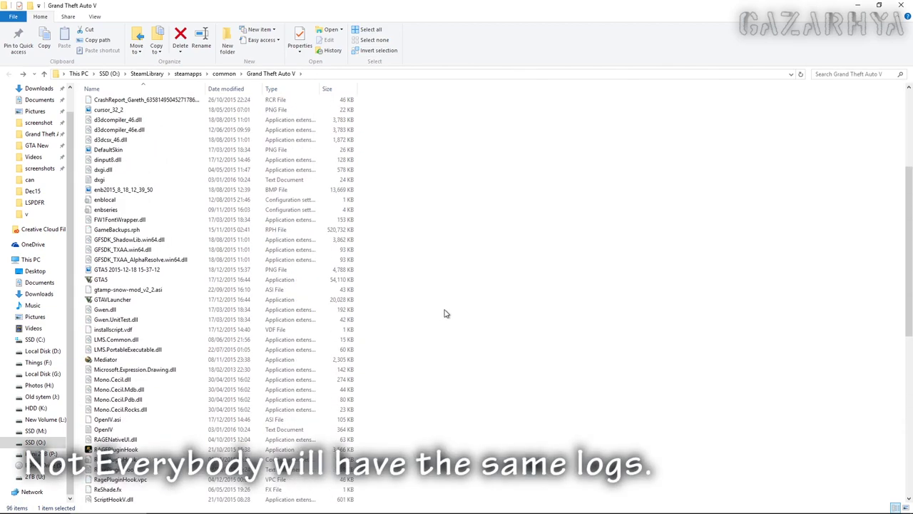
pyautogui.scroll(3, 444, 313)
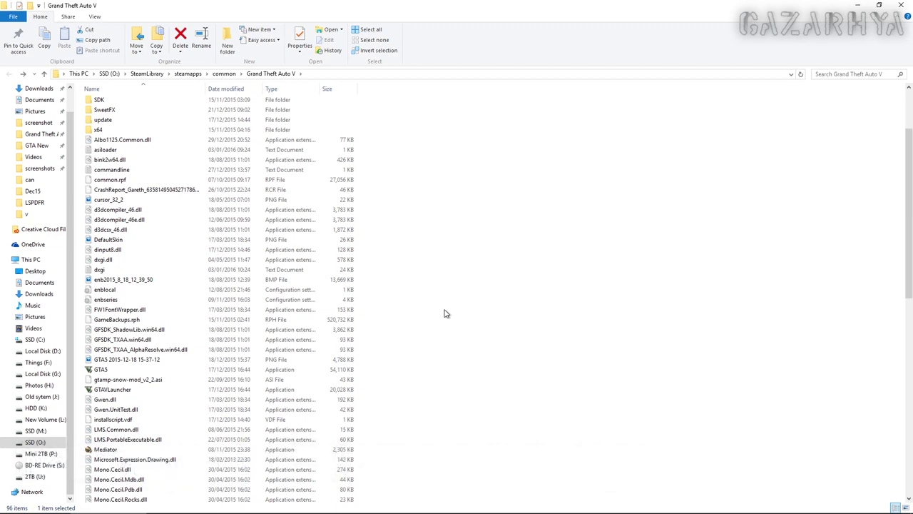
pyautogui.scroll(1, 448, 325)
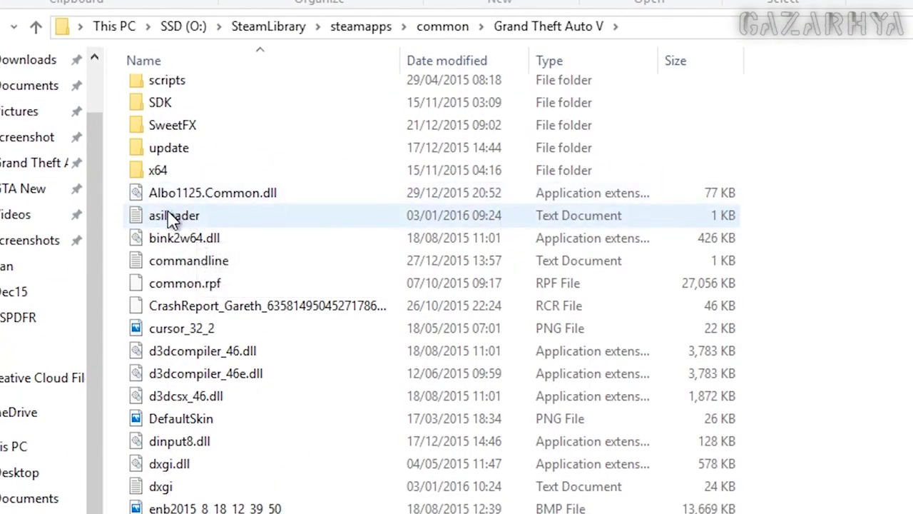
# Step: Open the asiloader log, highlight the loading lines for OpenIV.asi, TrainerV.asi and gtamp-snow-mod_v2_2.asi, and close it
pyautogui.doubleClick(172, 217)
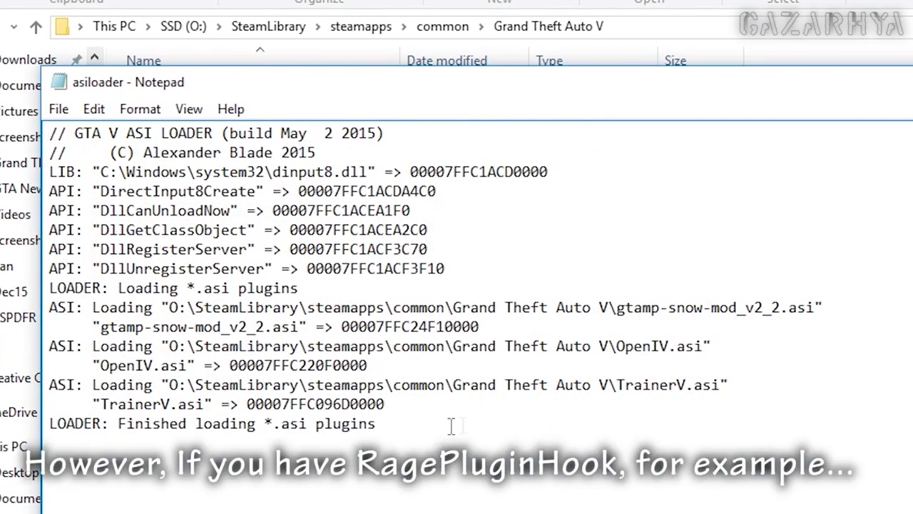
pyautogui.click(766, 387)
pyautogui.click(722, 345)
pyautogui.moveTo(722, 345); pyautogui.dragTo(504, 348)
pyautogui.moveTo(759, 386); pyautogui.dragTo(522, 385)
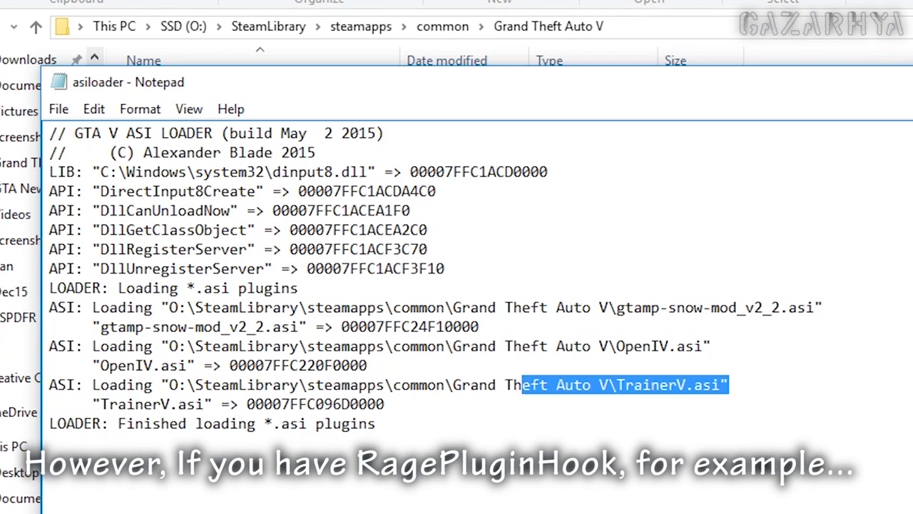
pyautogui.moveTo(49, 307); pyautogui.dragTo(837, 306)
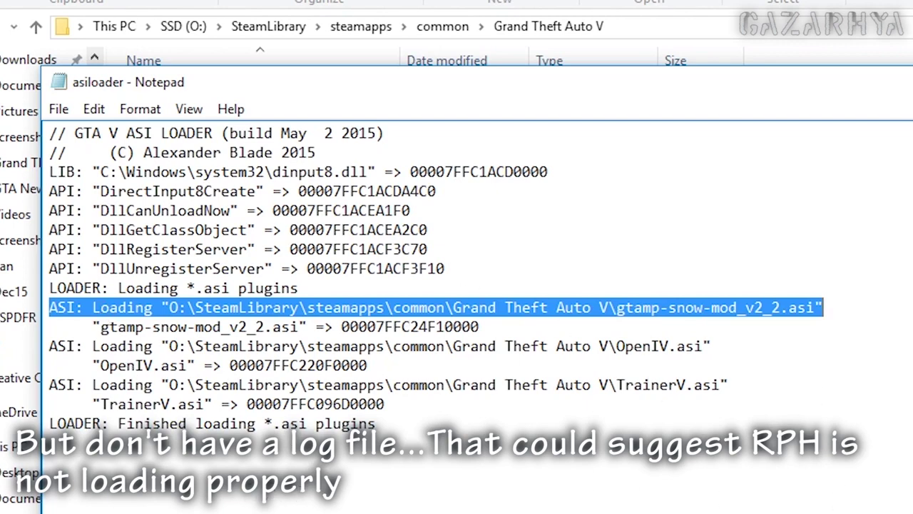
pyautogui.hotkey('alt', 'F4')
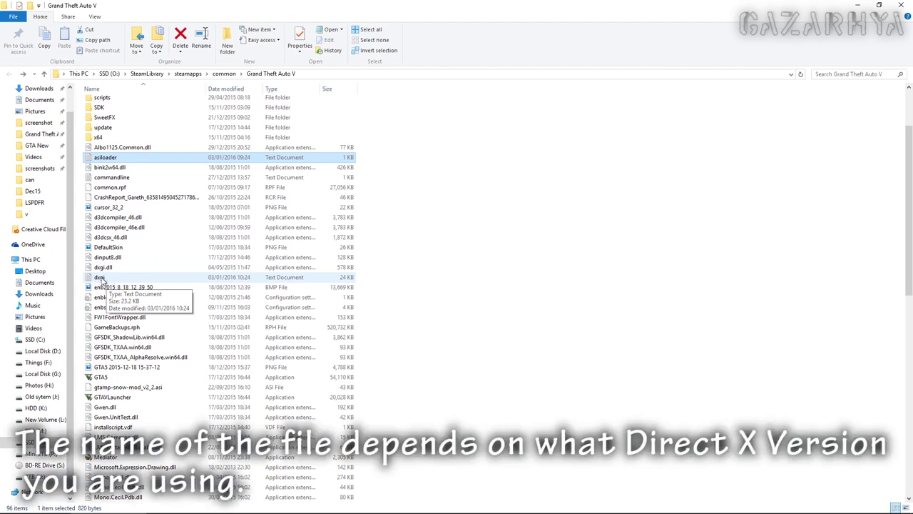
# Step: Sort the game folder by type and examine the dxgi log, highlighting an INFO section and the IDXGIDevice warning line
pyautogui.click(297, 279)
pyautogui.doubleClick(298, 281)
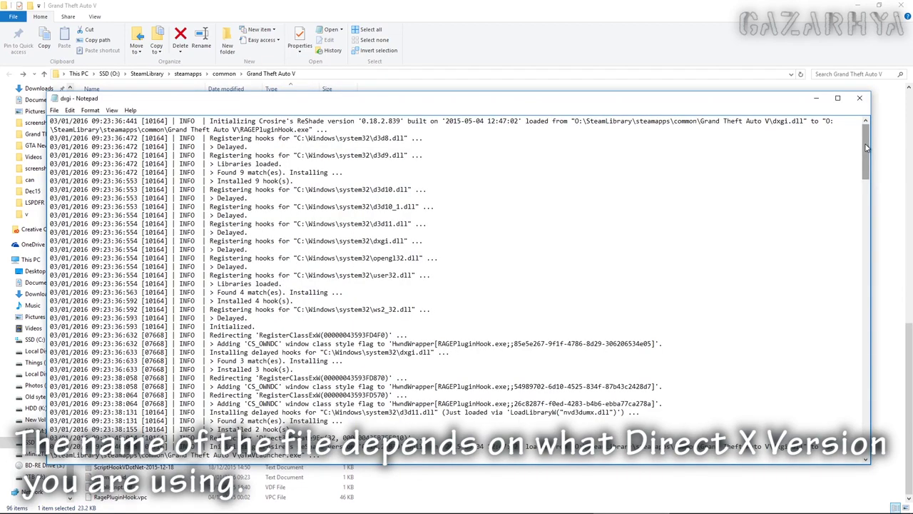
pyautogui.moveTo(867, 148); pyautogui.dragTo(860, 166)
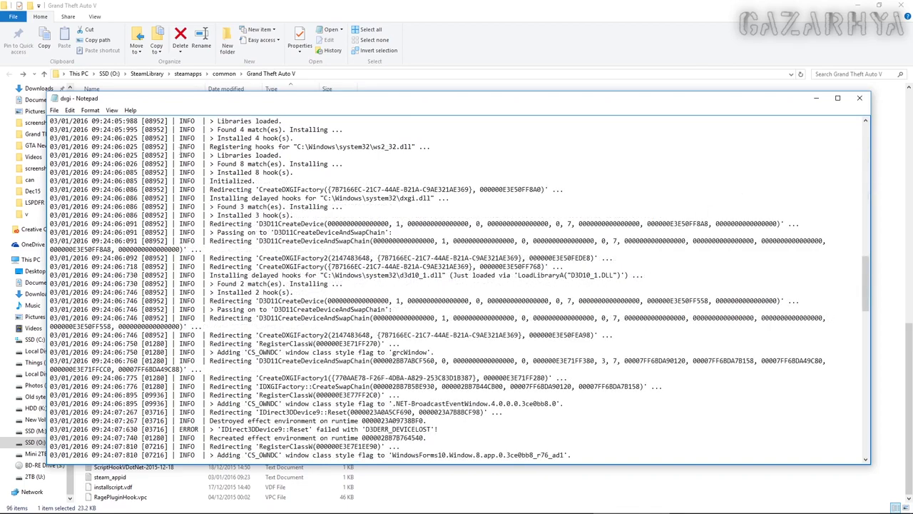
pyautogui.moveTo(176, 147); pyautogui.dragTo(194, 173)
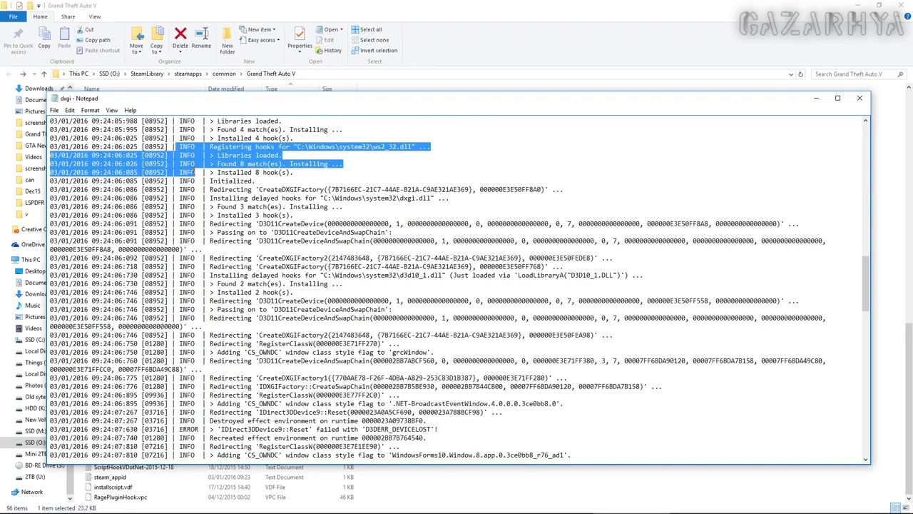
pyautogui.moveTo(871, 283); pyautogui.dragTo(868, 361)
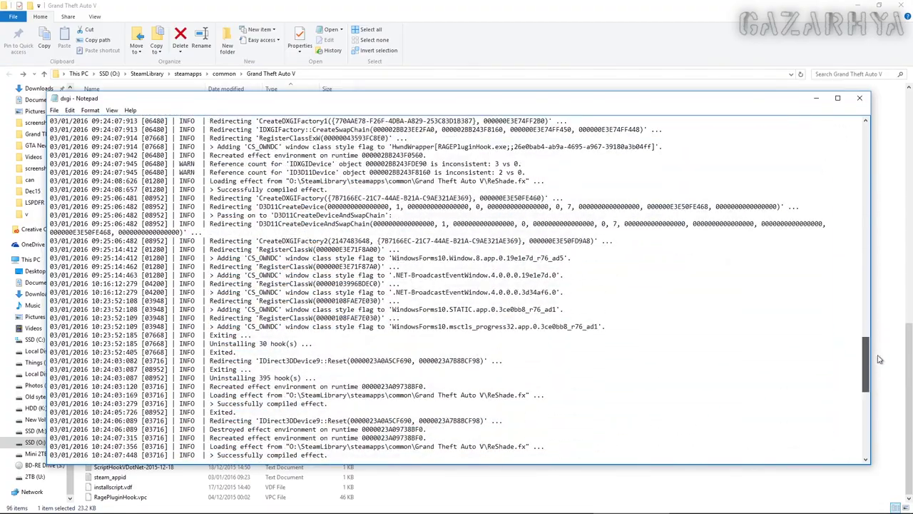
pyautogui.moveTo(205, 164); pyautogui.dragTo(523, 164)
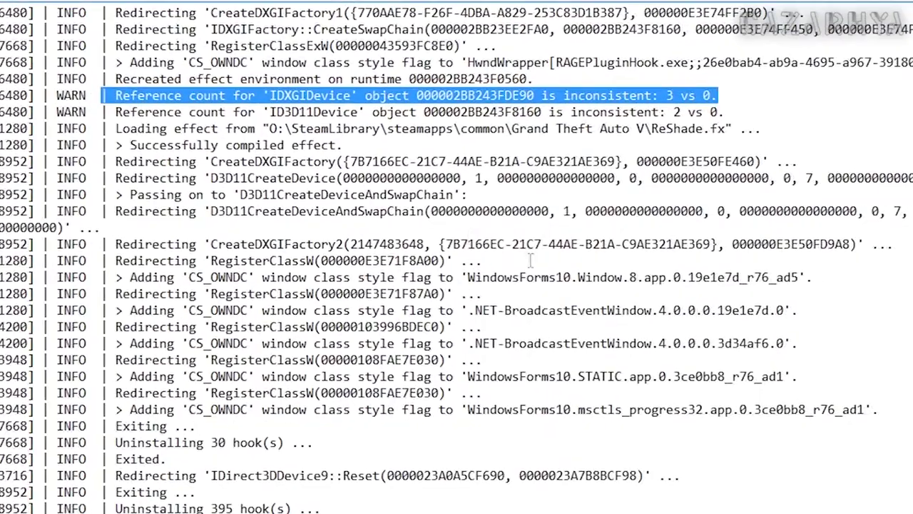
pyautogui.scroll(-15, 876, 441)
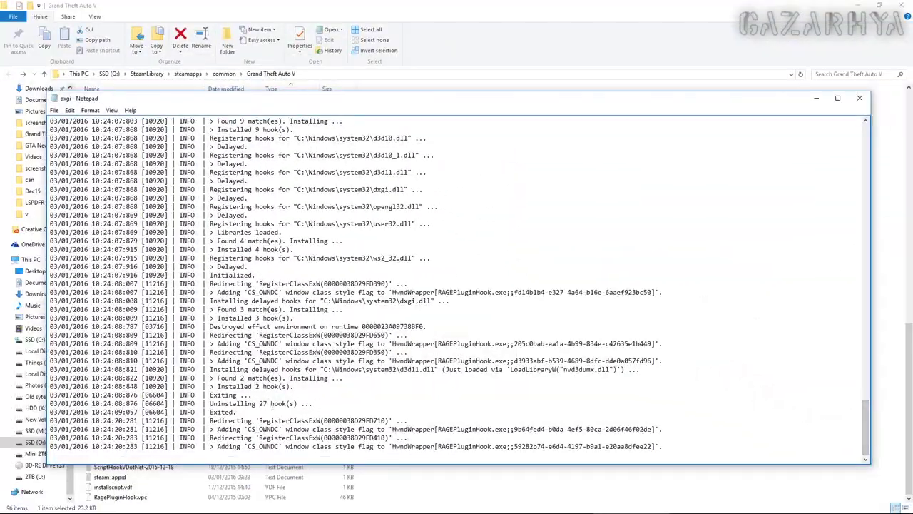
pyautogui.click(860, 98)
# Step: Open the OpenIV log from the Grand Theft Auto V folder and look over its trace entries
pyautogui.doubleClick(115, 436)
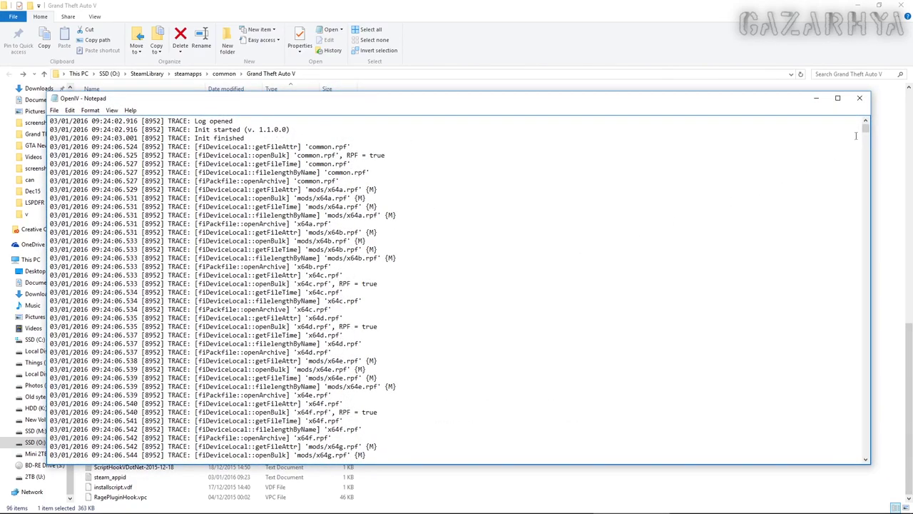
pyautogui.hotkey('ctrl', 'a')
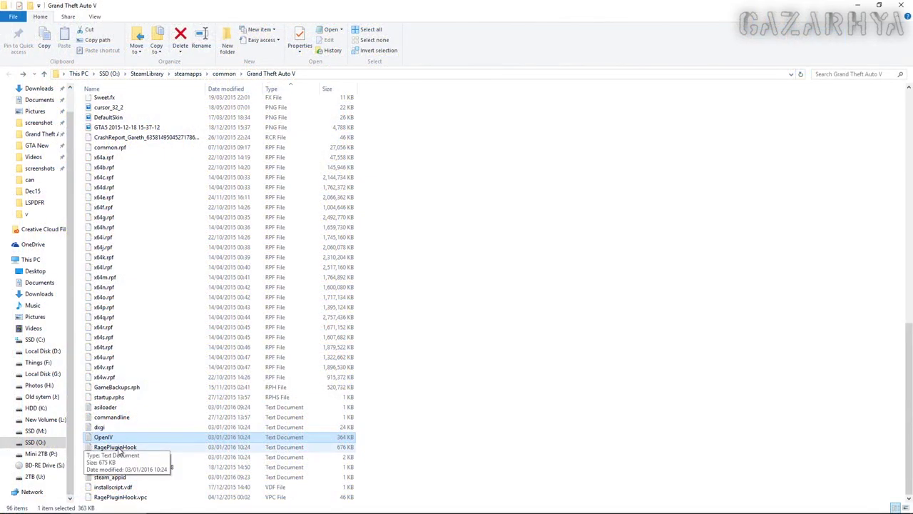
# Step: Open the RagePluginHook log from the game folder and find where the 03/01/2016 session starts
pyautogui.doubleClick(117, 448)
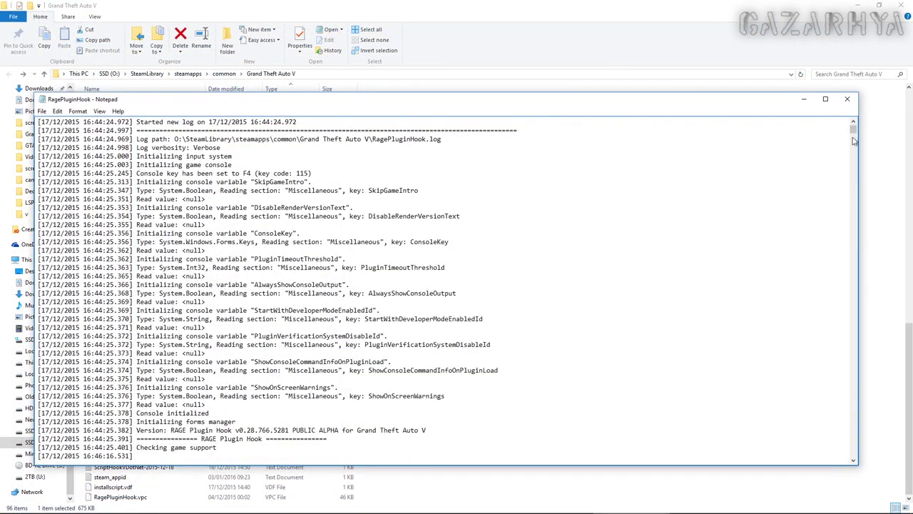
pyautogui.moveTo(854, 136)
pyautogui.mouseDown()
pyautogui.moveTo(853, 242)
pyautogui.moveTo(853, 128)
pyautogui.mouseUp()
pyautogui.moveTo(80, 130); pyautogui.dragTo(258, 140)
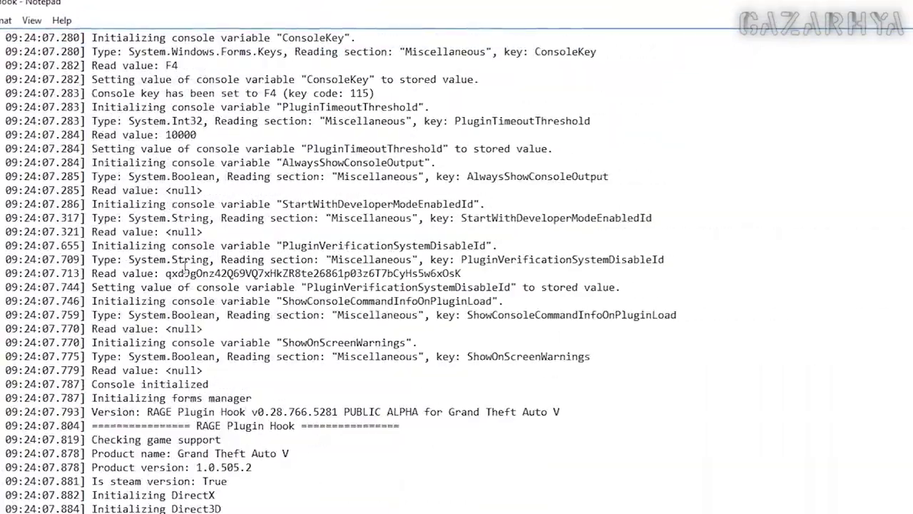
pyautogui.scroll(10, 186, 267)
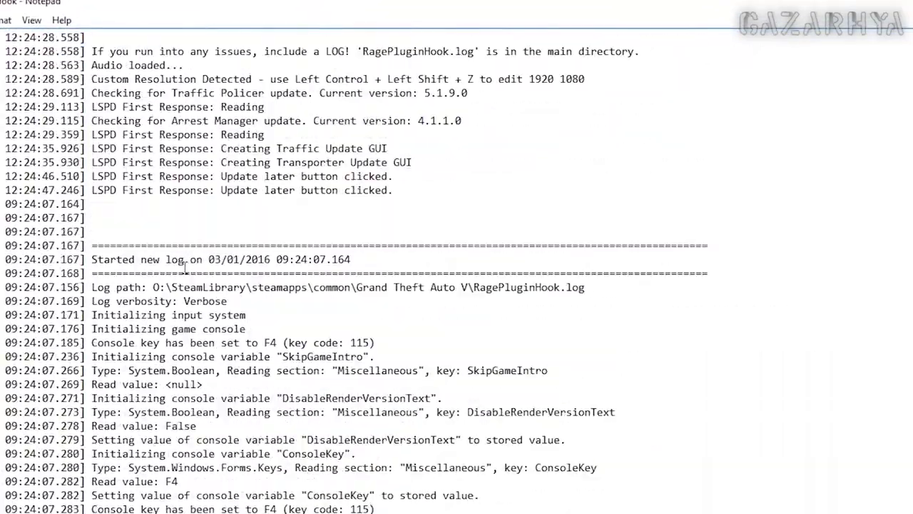
pyautogui.scroll(4, 186, 268)
pyautogui.scroll(-7, 162, 170)
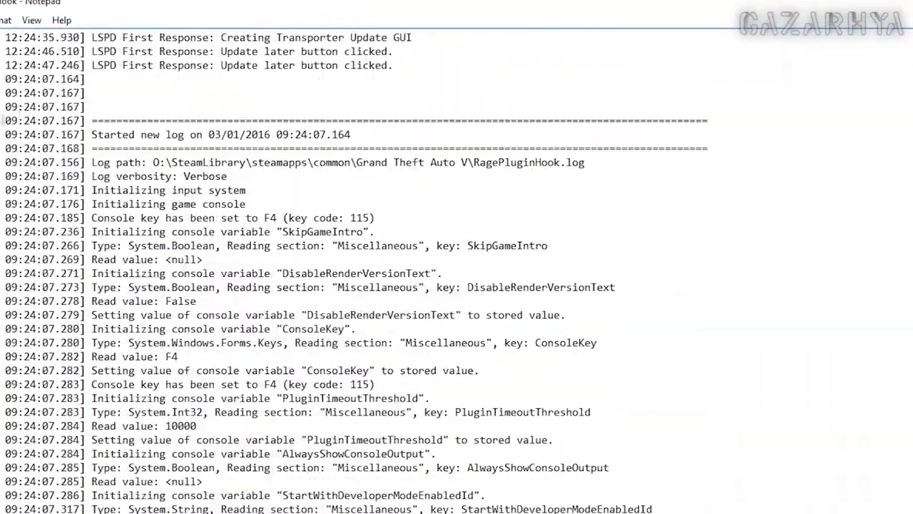
# Step: Read through the RAGE plugin loading entries from BreathalyzerRAGE.dll to VehicleSearch.dll and highlight the LSPD First Response version block
pyautogui.moveTo(742, 108); pyautogui.dragTo(762, 161)
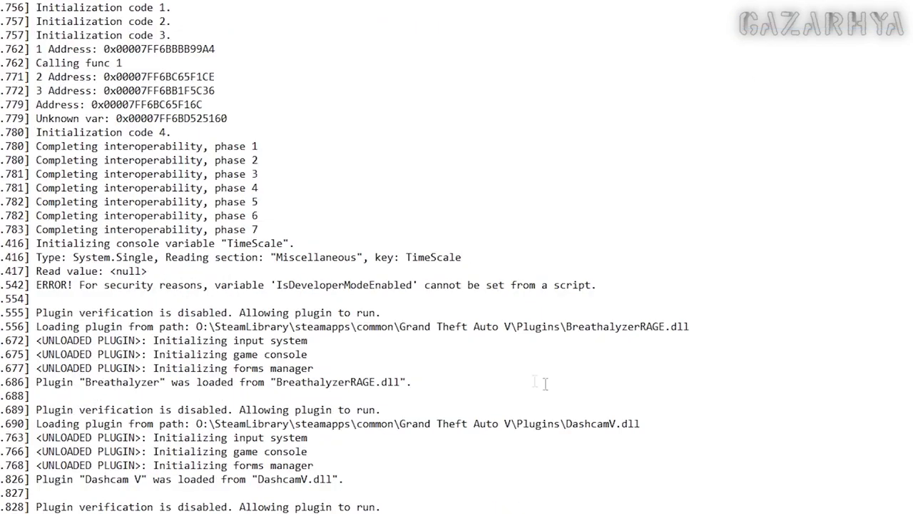
pyautogui.scroll(-3, 208, 312)
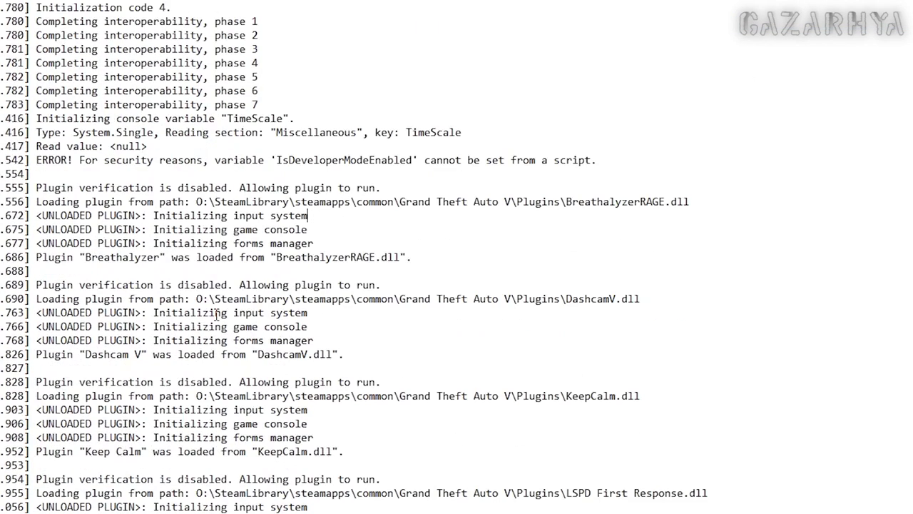
pyautogui.scroll(-8, 299, 385)
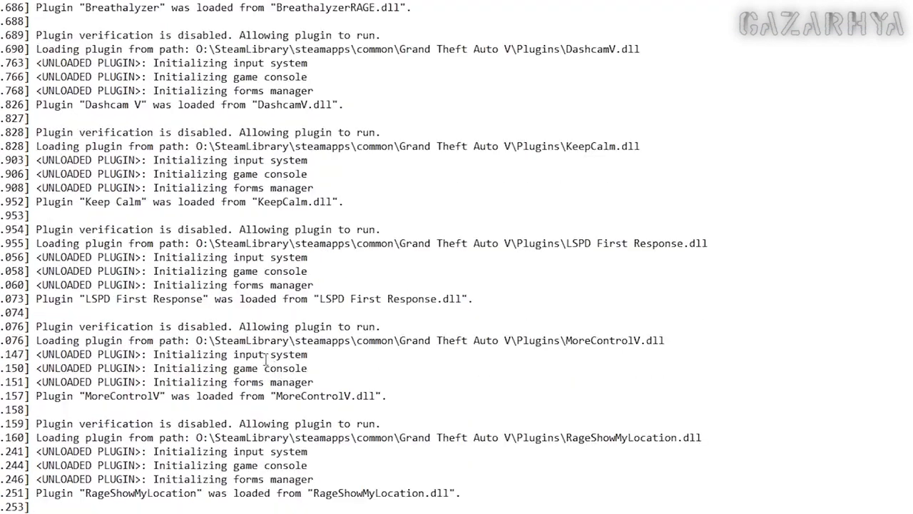
pyautogui.scroll(-7, 266, 359)
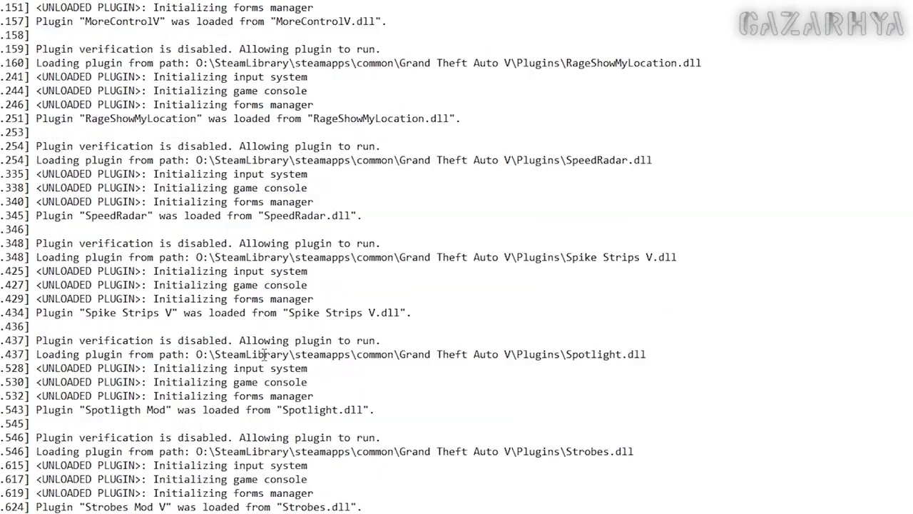
pyautogui.scroll(-10, 264, 355)
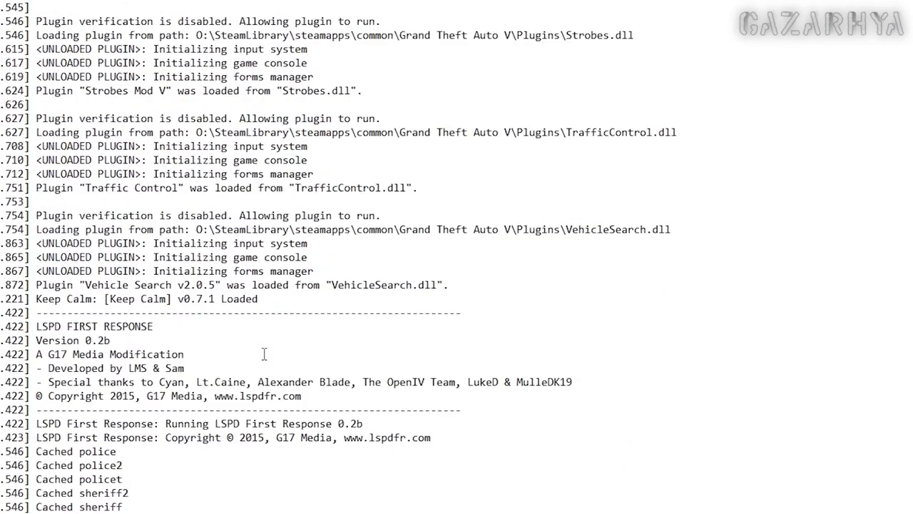
pyautogui.scroll(-2, 264, 355)
pyautogui.moveTo(42, 243); pyautogui.dragTo(312, 318)
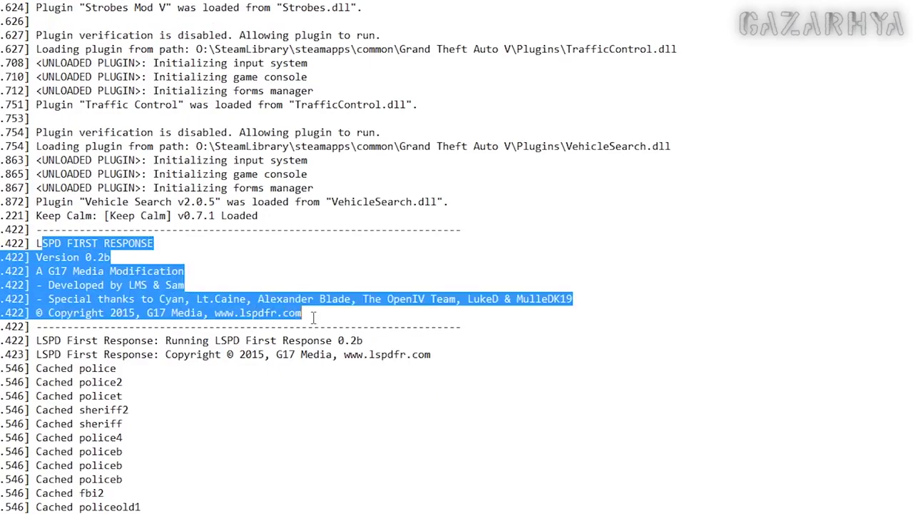
# Step: Highlight the list of LSPDFR plugins and their versions, from Albo1125.Common to Wilderness Callouts, then clear the selection
pyautogui.scroll(-5, 318, 319)
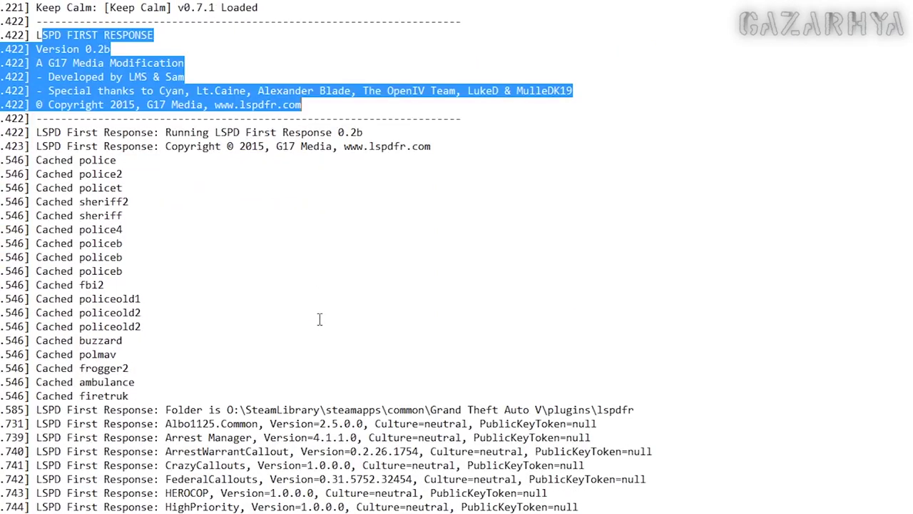
pyautogui.scroll(-6, 320, 318)
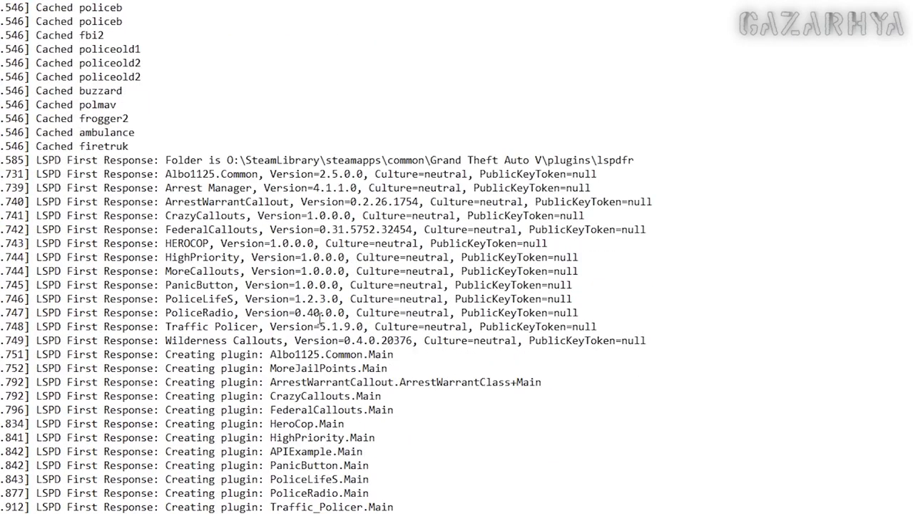
pyautogui.moveTo(142, 160); pyautogui.dragTo(447, 355)
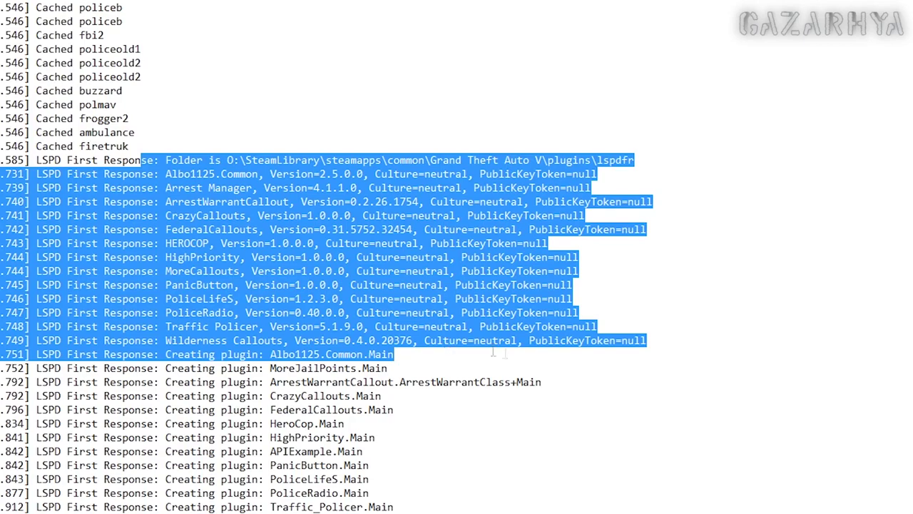
pyautogui.click(557, 356)
pyautogui.scroll(-1, 535, 354)
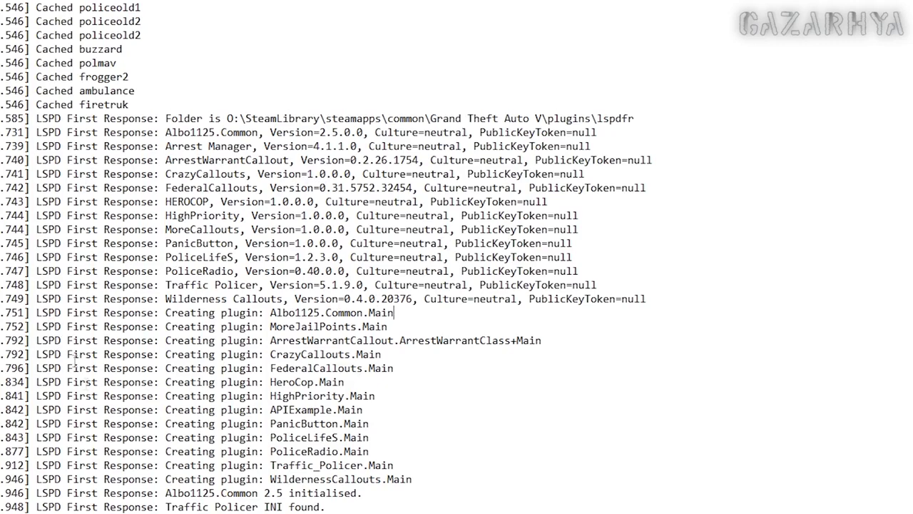
# Step: Look through the plugin initialization messages and highlight the Strobes Mod V unhandled exception block
pyautogui.scroll(-4, 396, 400)
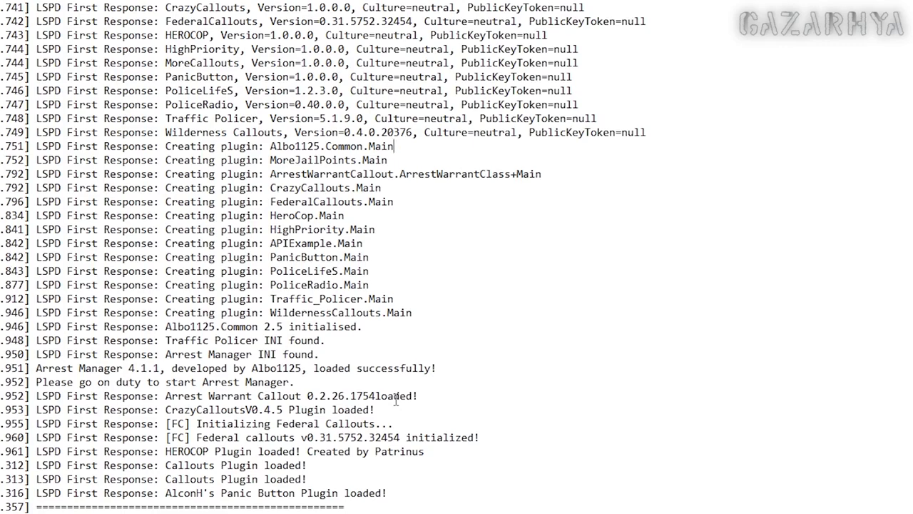
pyautogui.scroll(-4, 500, 404)
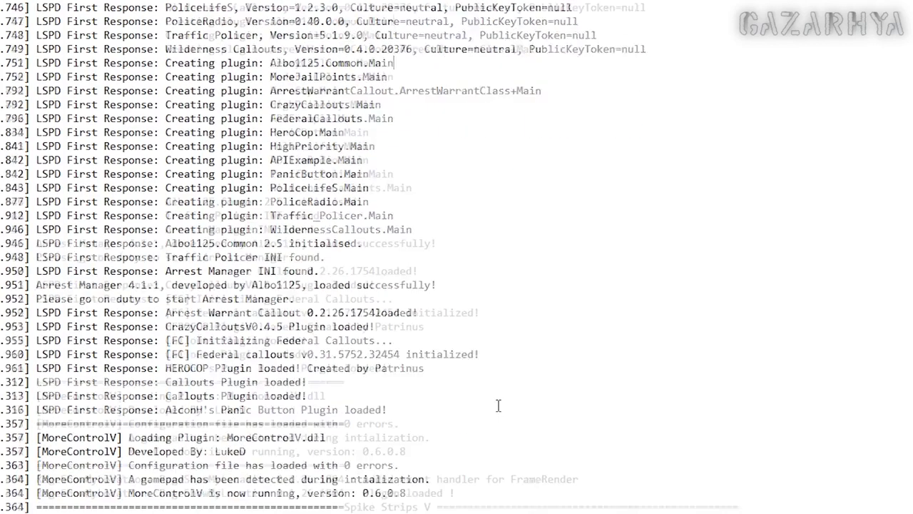
pyautogui.scroll(-3, 444, 341)
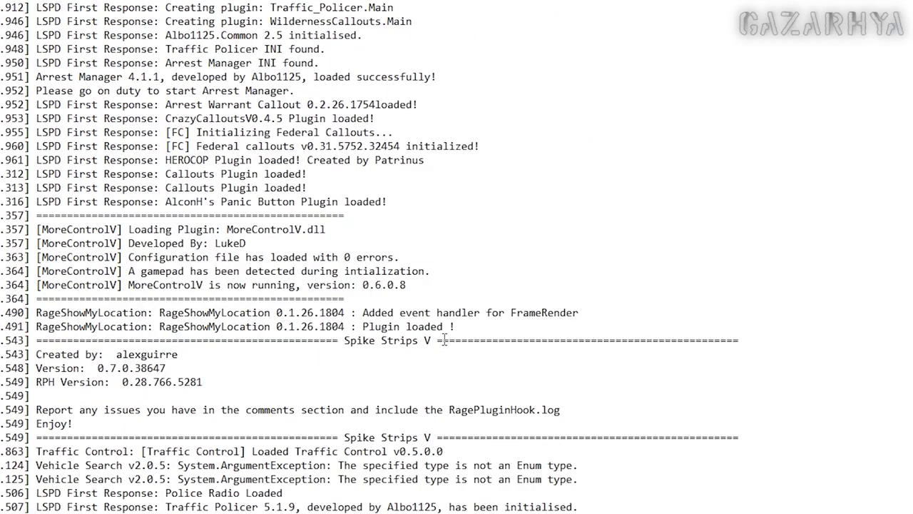
pyautogui.scroll(-13, 443, 341)
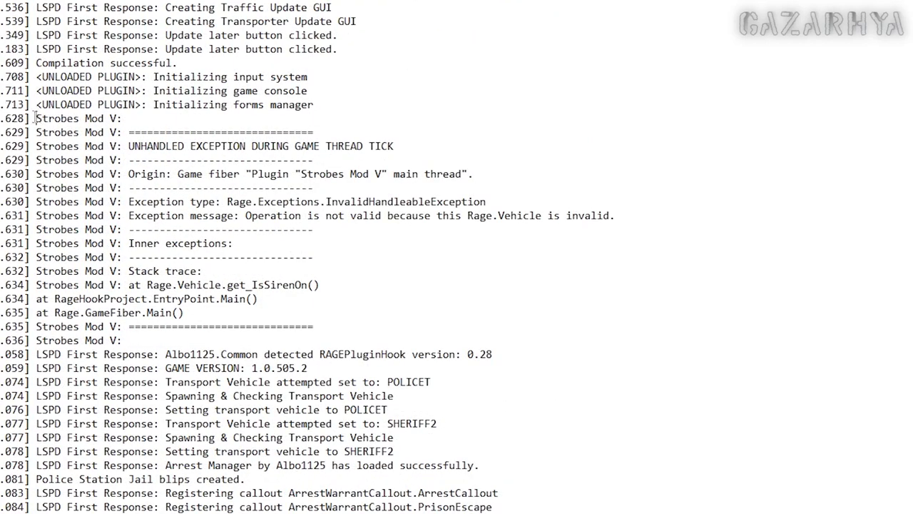
pyautogui.moveTo(34, 118)
pyautogui.mouseDown()
pyautogui.moveTo(328, 174)
pyautogui.moveTo(327, 261)
pyautogui.moveTo(292, 273)
pyautogui.mouseUp()
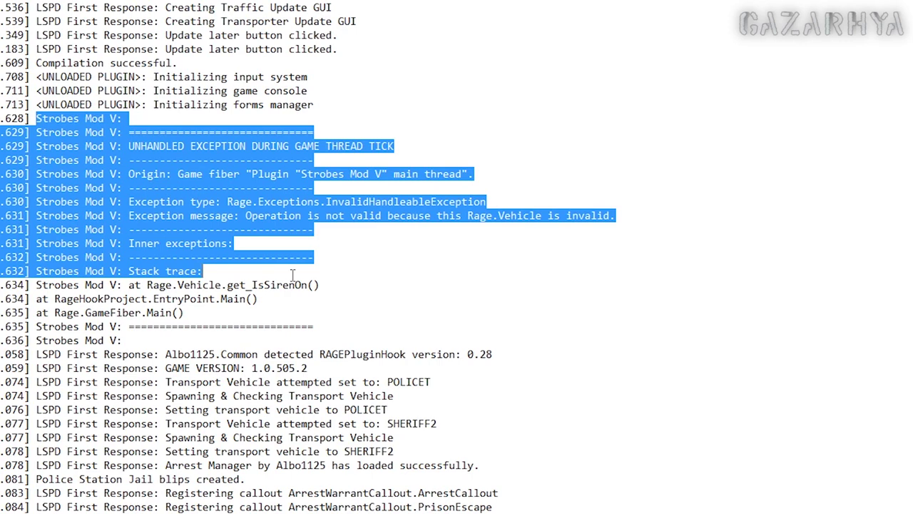
pyautogui.click(129, 145)
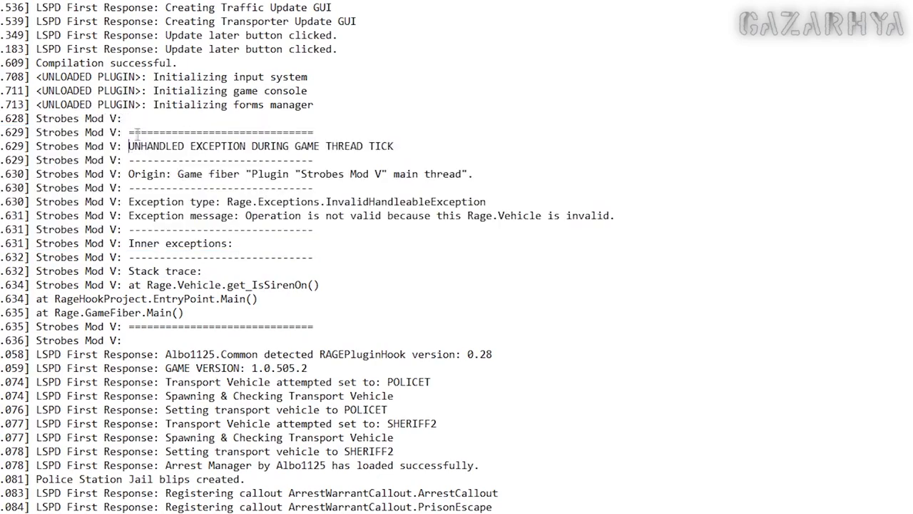
pyautogui.moveTo(132, 133); pyautogui.dragTo(114, 230)
pyautogui.click(462, 230)
# Step: Review the in-game pursuit and callout entries further down the log, highlighting the lines around the end of the pursuit
pyautogui.scroll(-15, 450, 243)
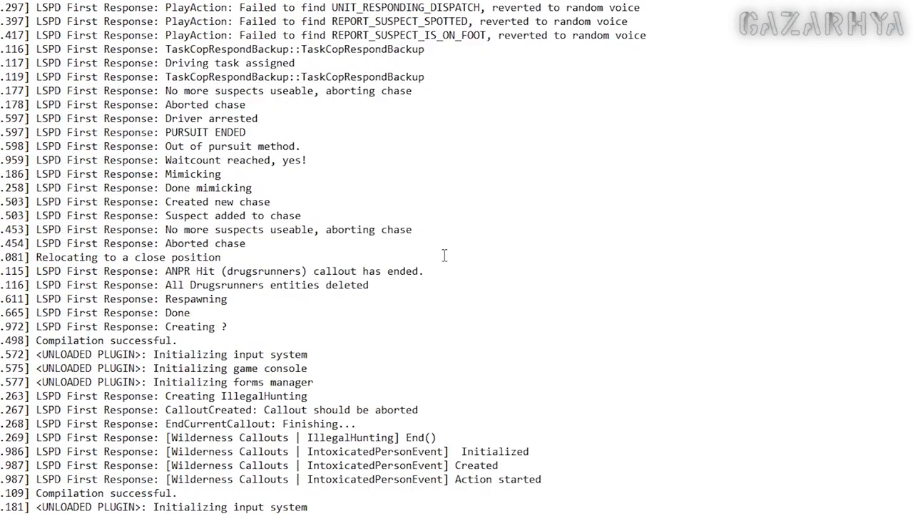
pyautogui.scroll(-2, 443, 255)
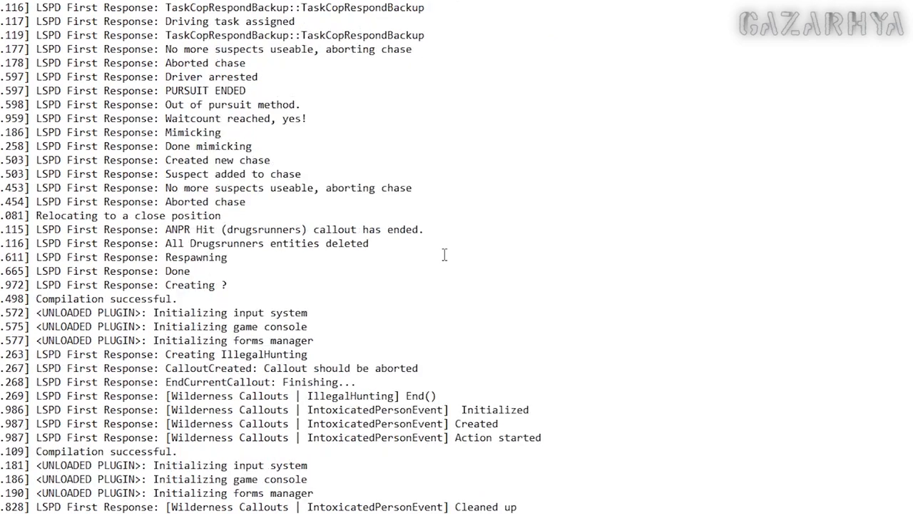
pyautogui.moveTo(246, 48); pyautogui.dragTo(197, 147)
pyautogui.scroll(-2, 528, 244)
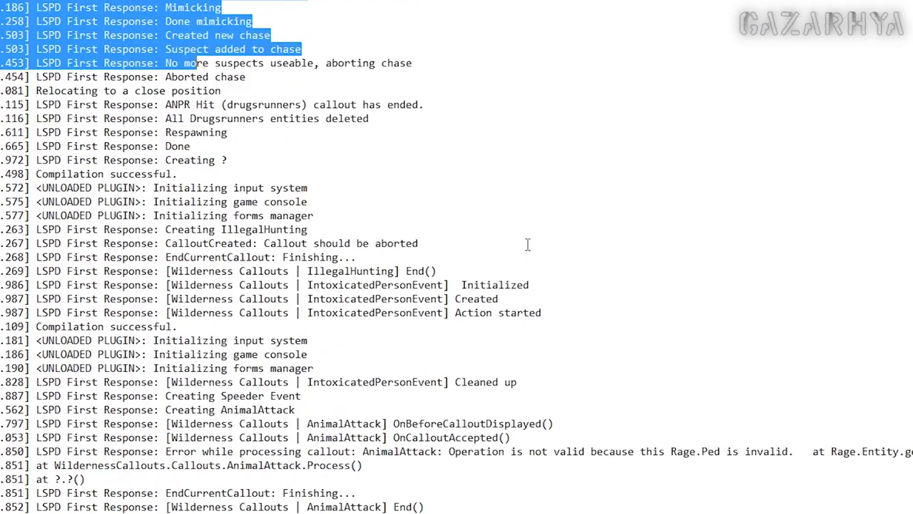
pyautogui.scroll(-6, 528, 245)
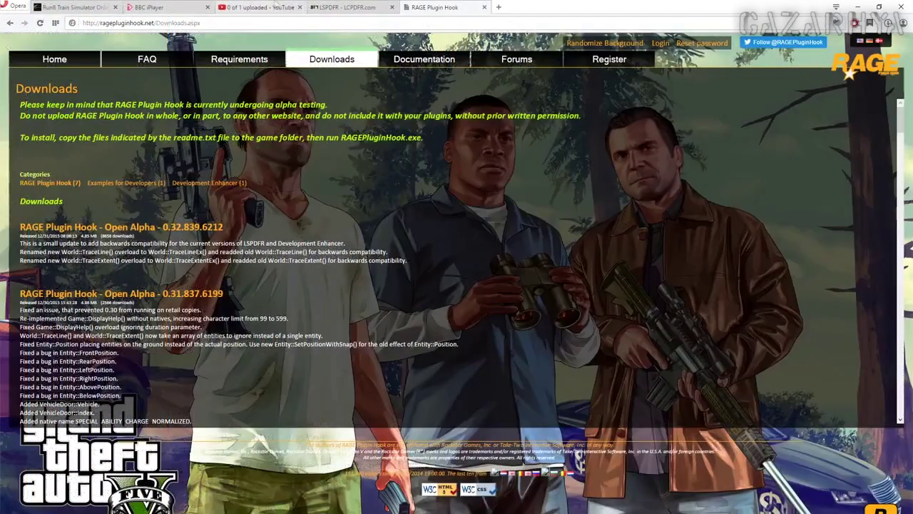
# Step: Switch to the Opera browser and show the LSPDFR page on LCPDFR.com
pyautogui.click(334, 9)
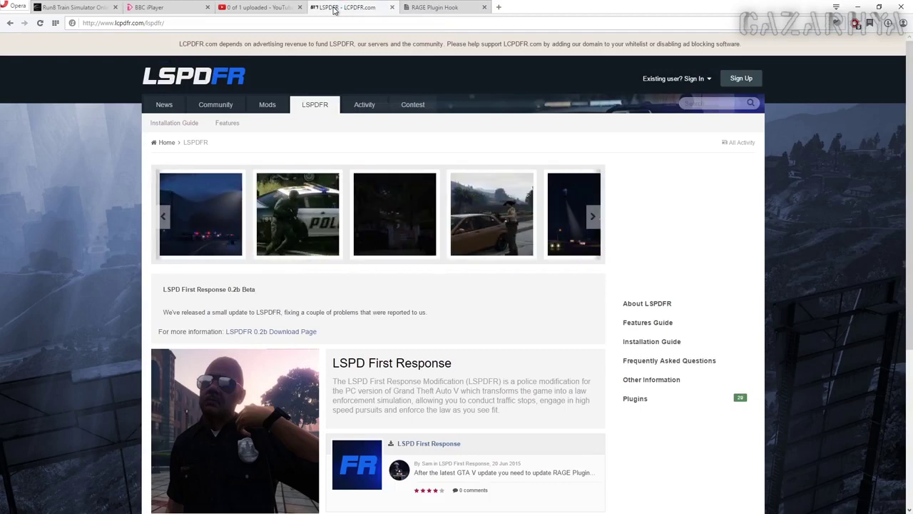